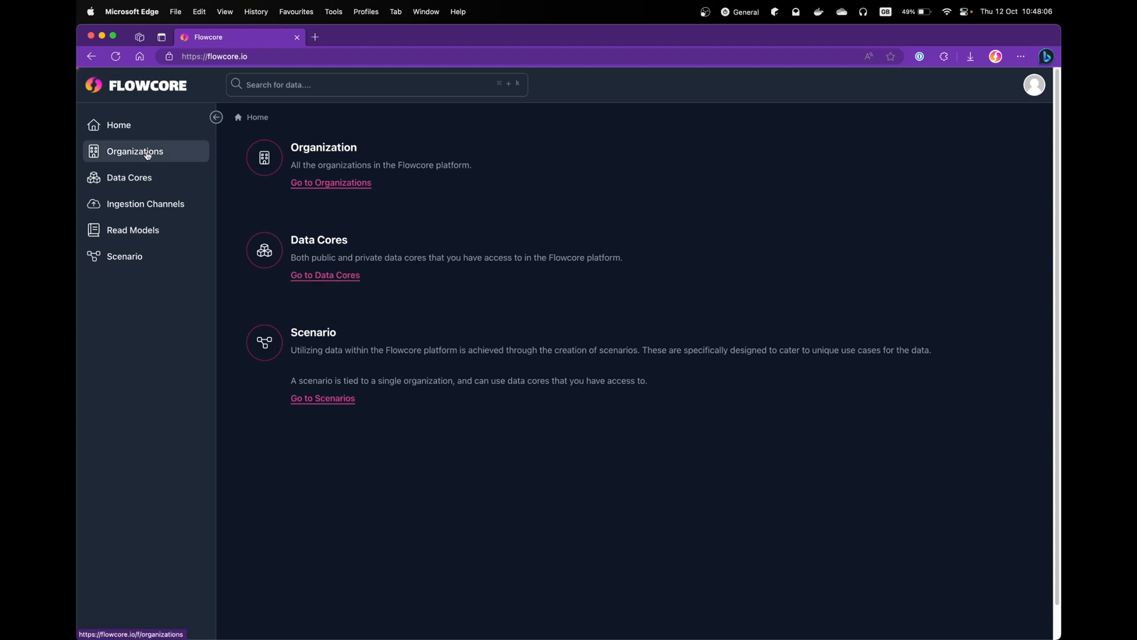
- Start a datacore in flowcore-youtube named 'the best weather data', described 'this is for a youtube tutorial'
click(146, 154)
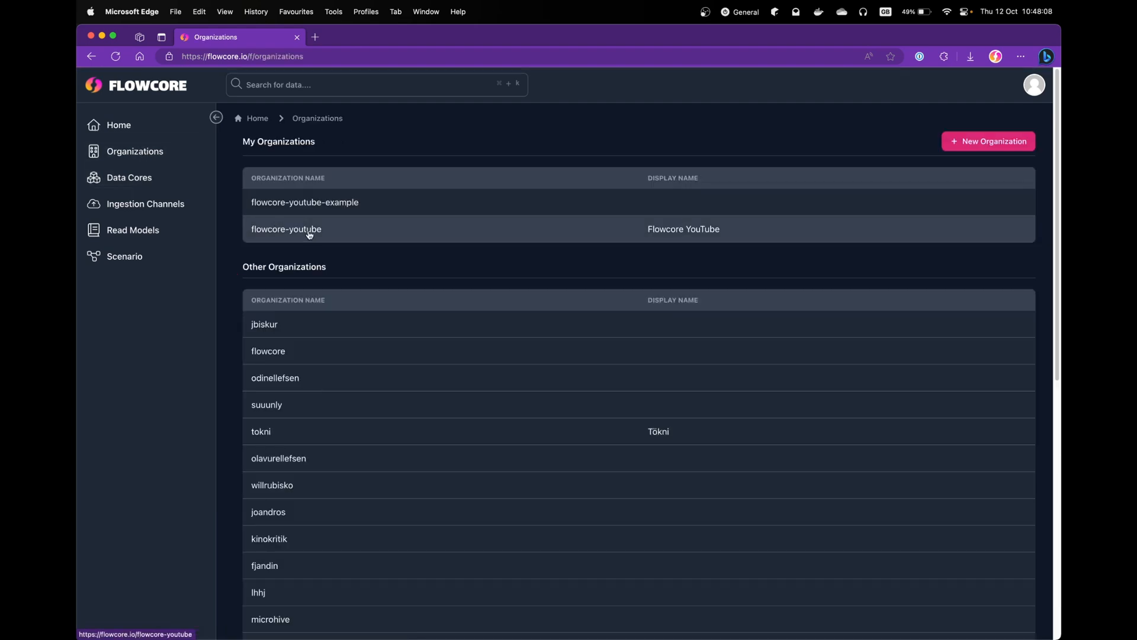
click(290, 232)
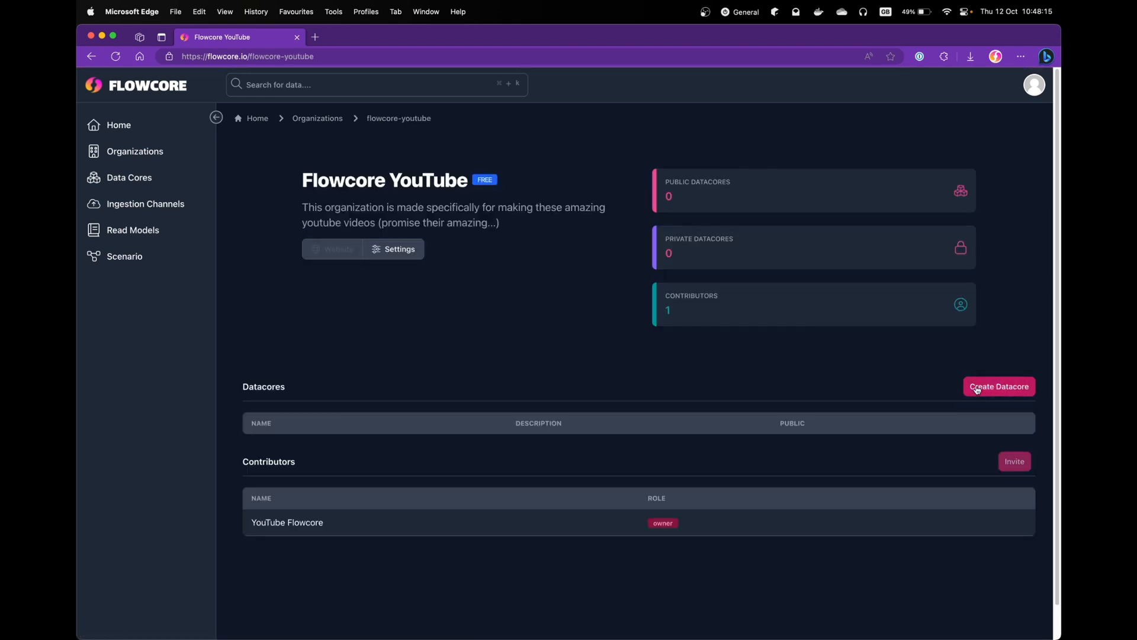
click(977, 388)
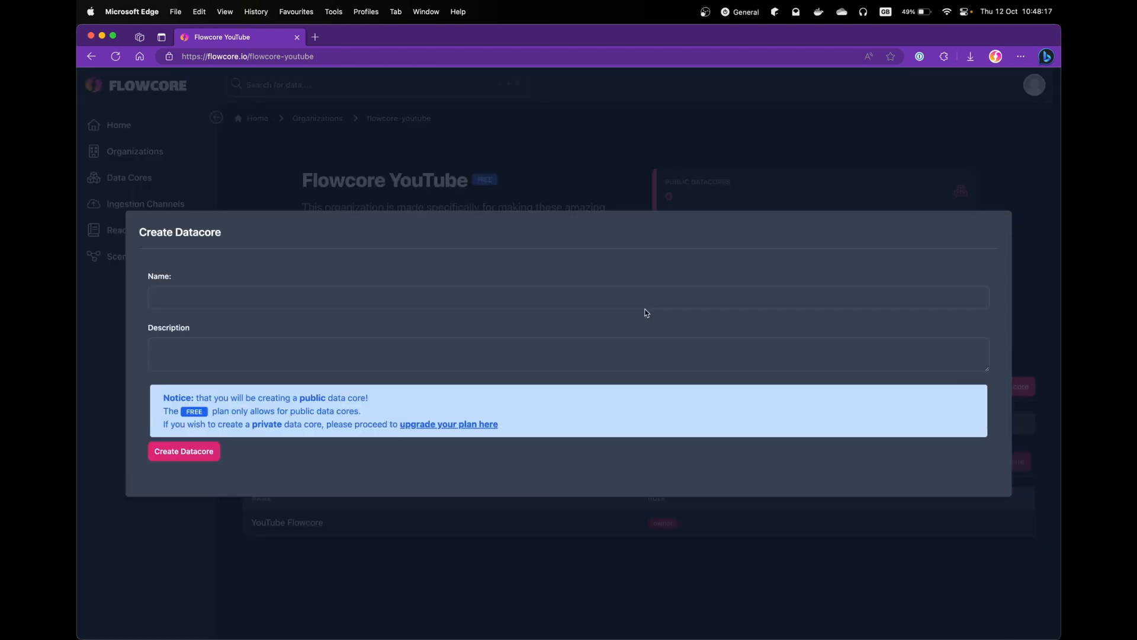
click(642, 297)
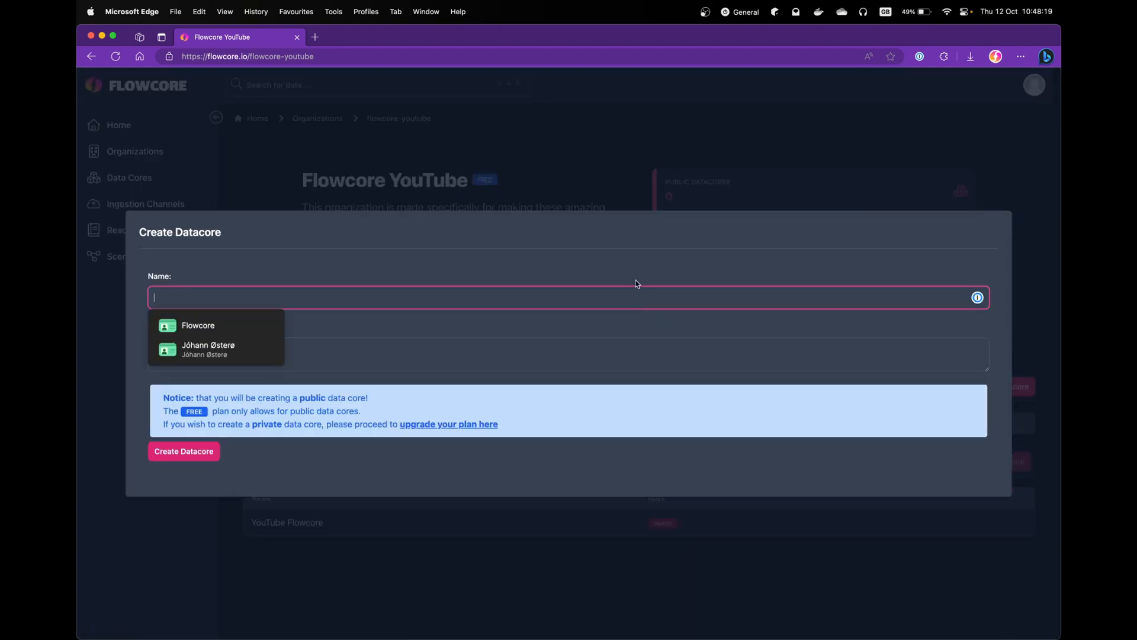
text(the)
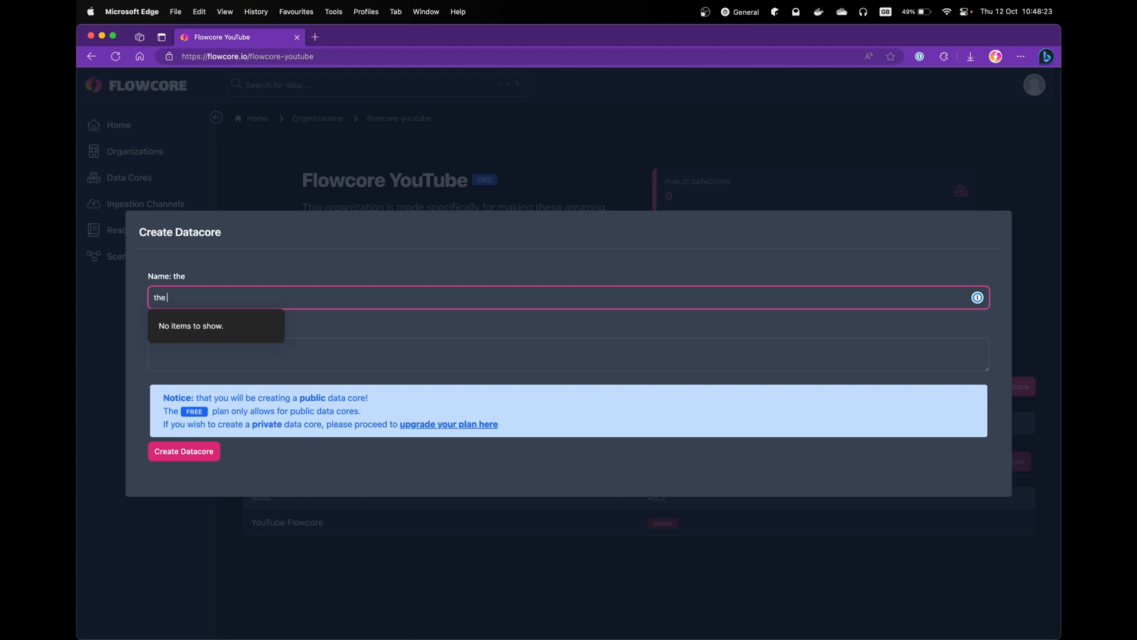
text( best weather data)
click(588, 348)
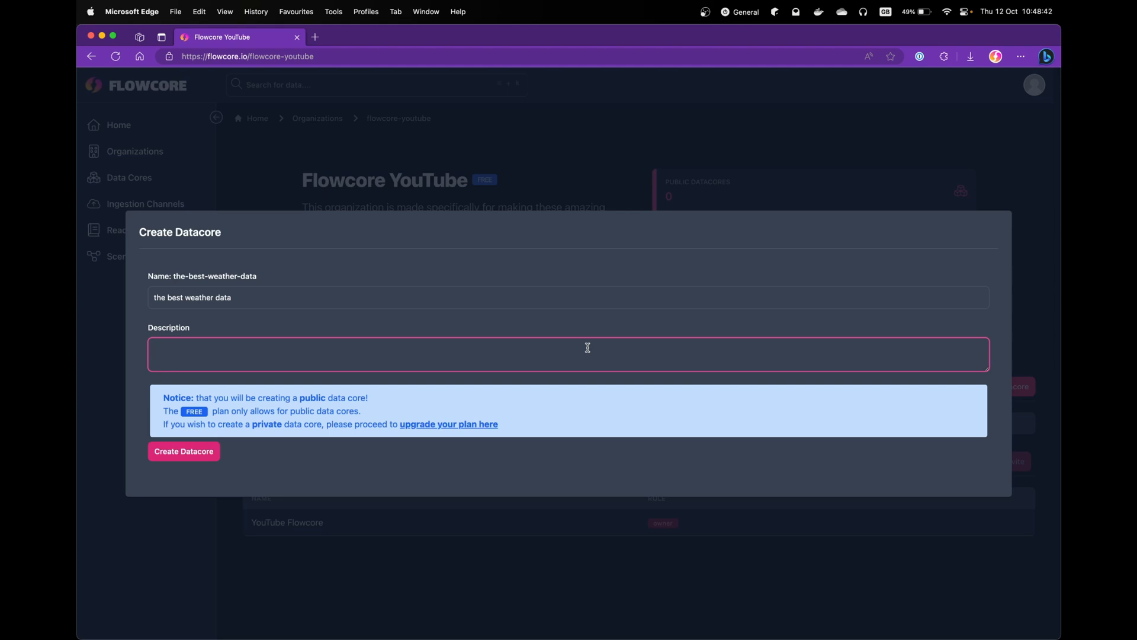
text(this is for a youtube tutorial)
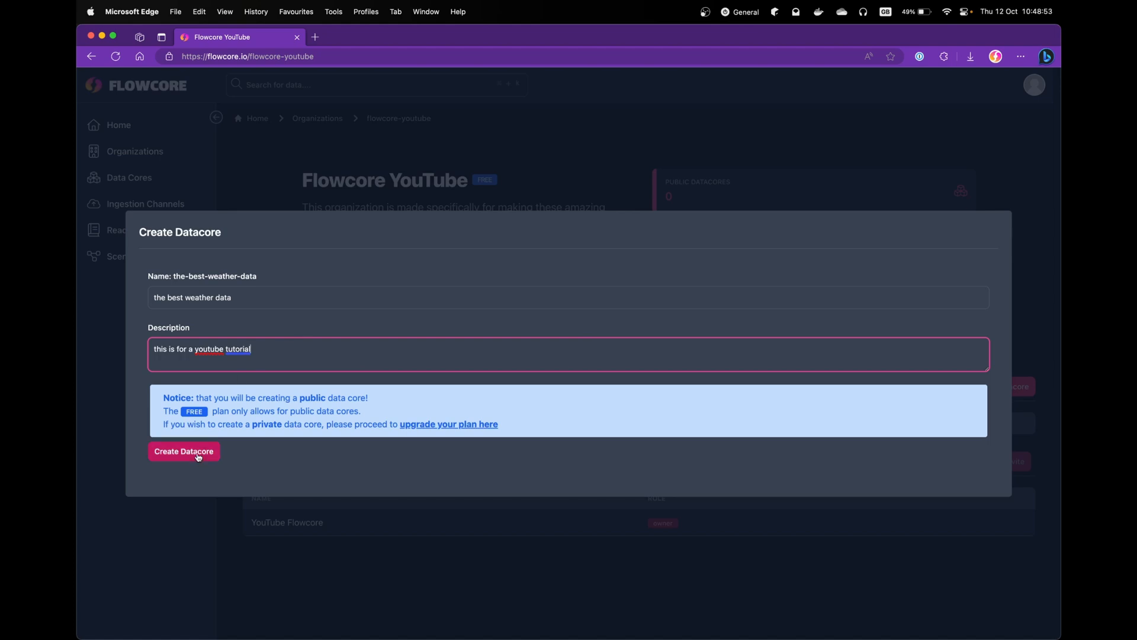
- Read through the public datacore notice, then create the datacore
drag(161, 398, 371, 415)
click(375, 416)
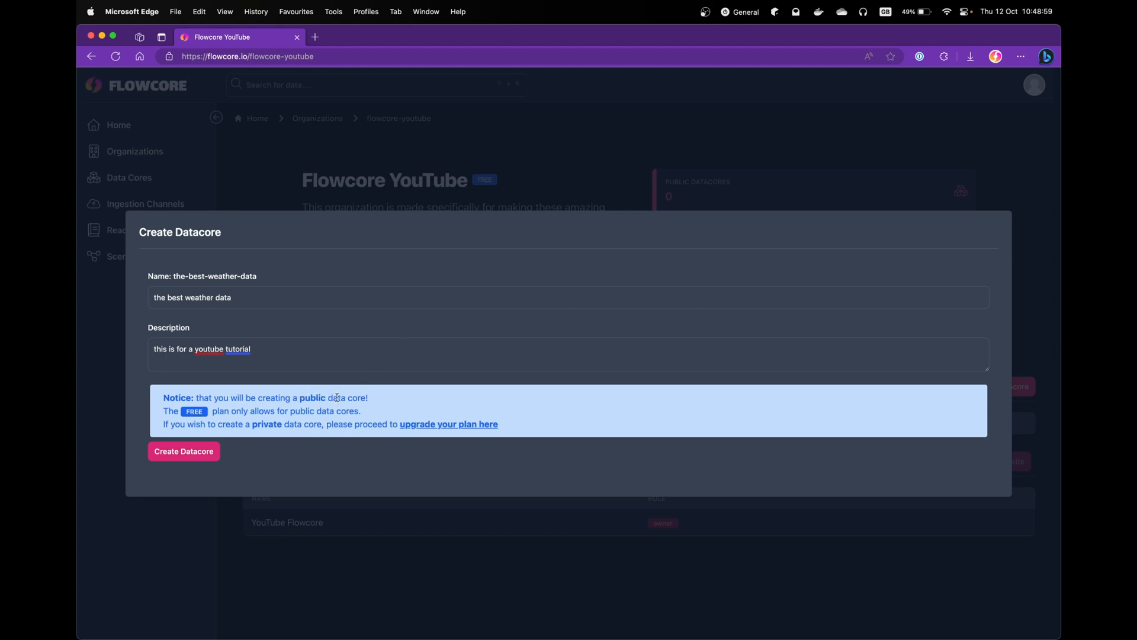
drag(517, 428, 163, 397)
click(270, 407)
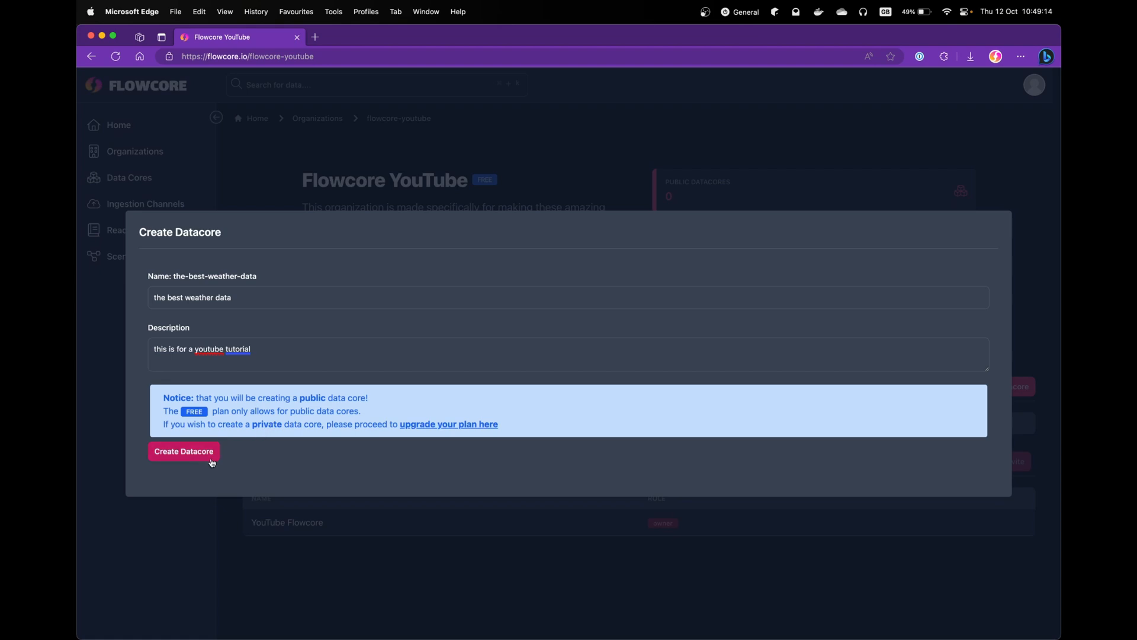
drag(373, 401, 194, 394)
click(261, 415)
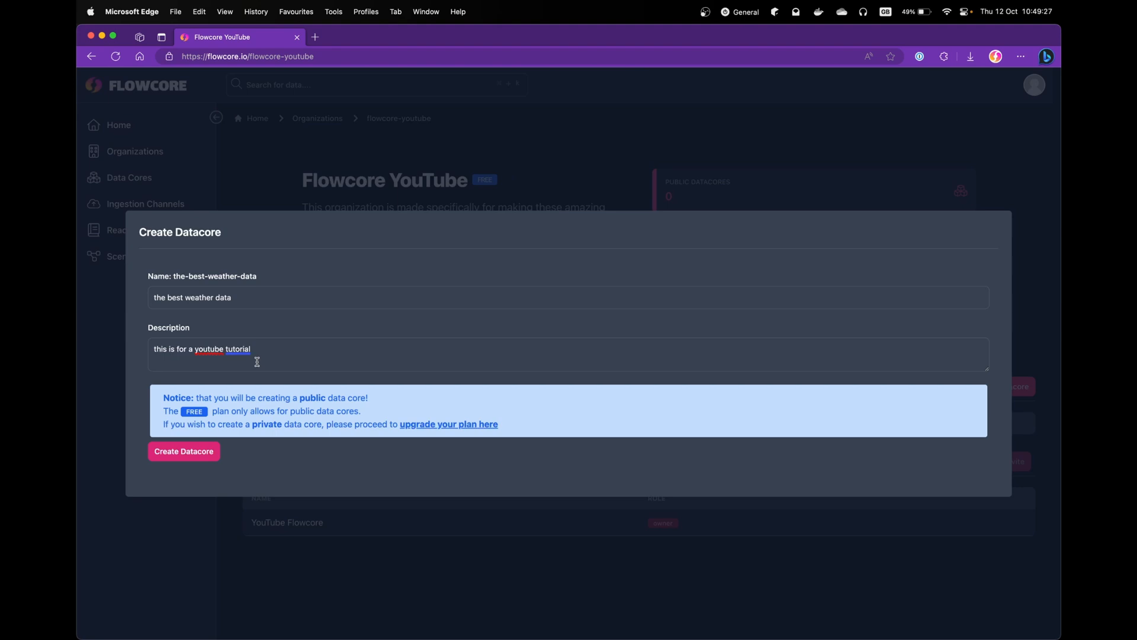
click(185, 455)
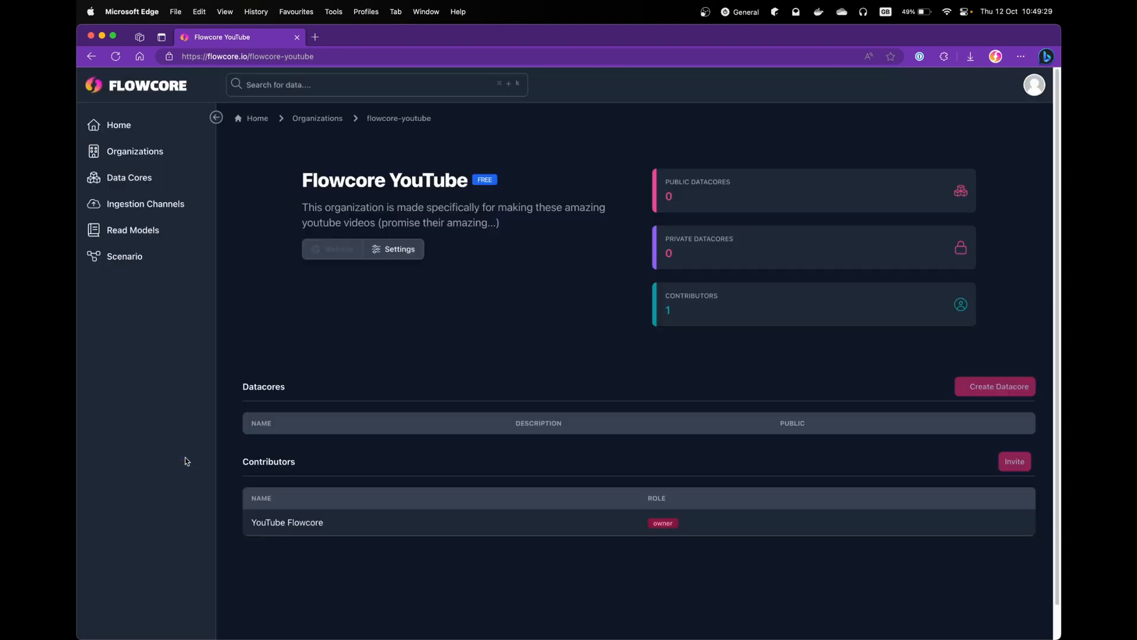
- Reload the organization page and open the the-best-weather-data datacore from the table
key(super+r)
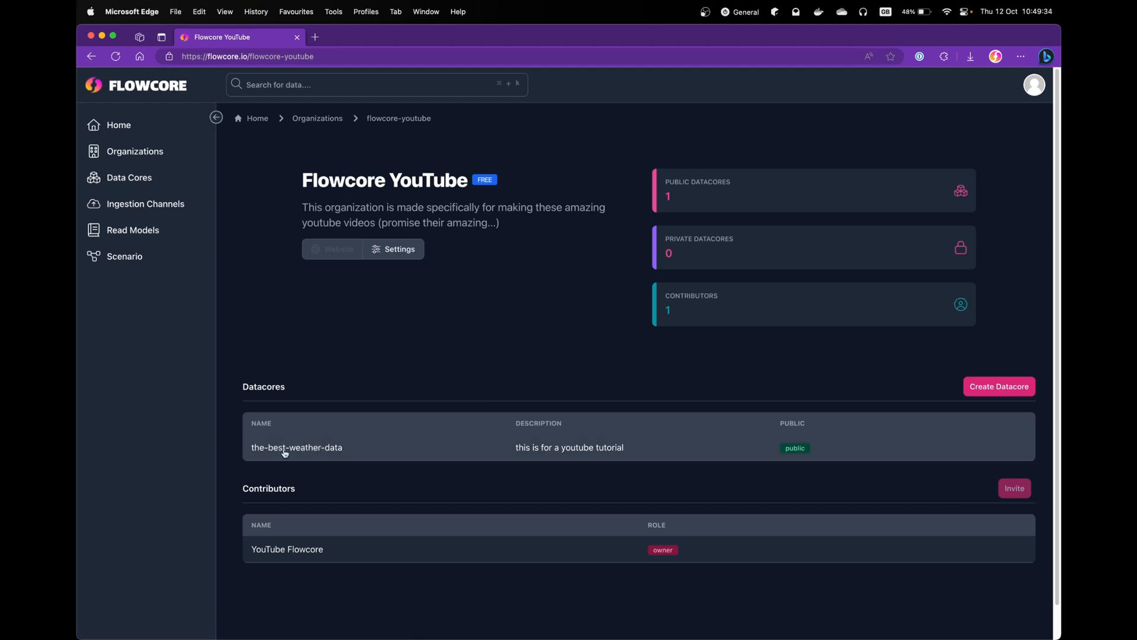
click(367, 454)
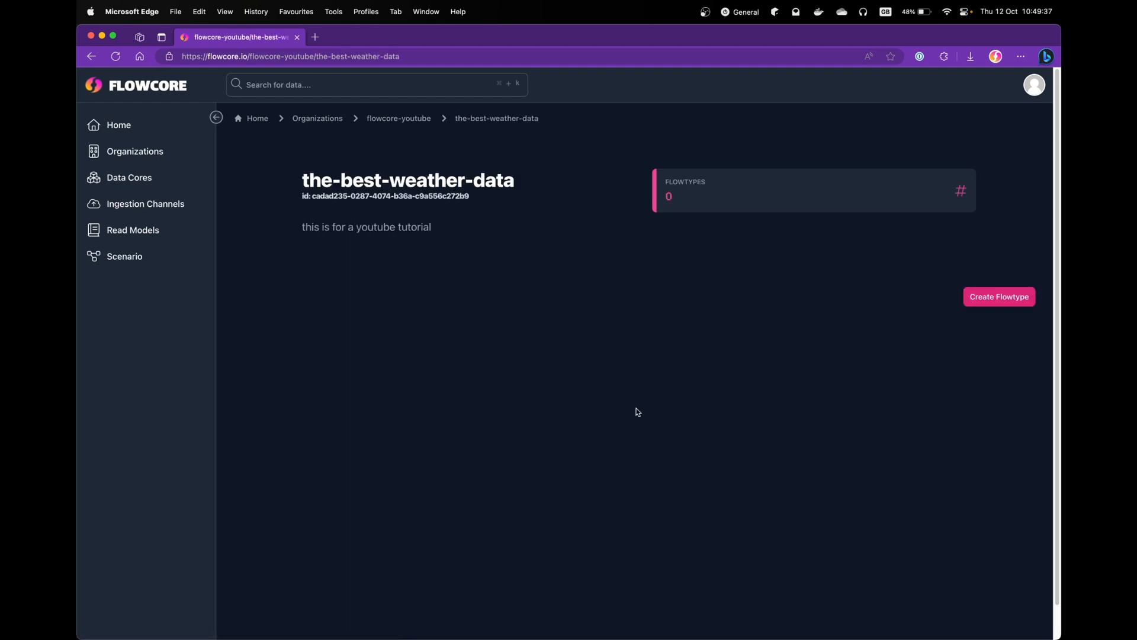
- Start a new flowtype with the aggregator name north-pole
click(988, 298)
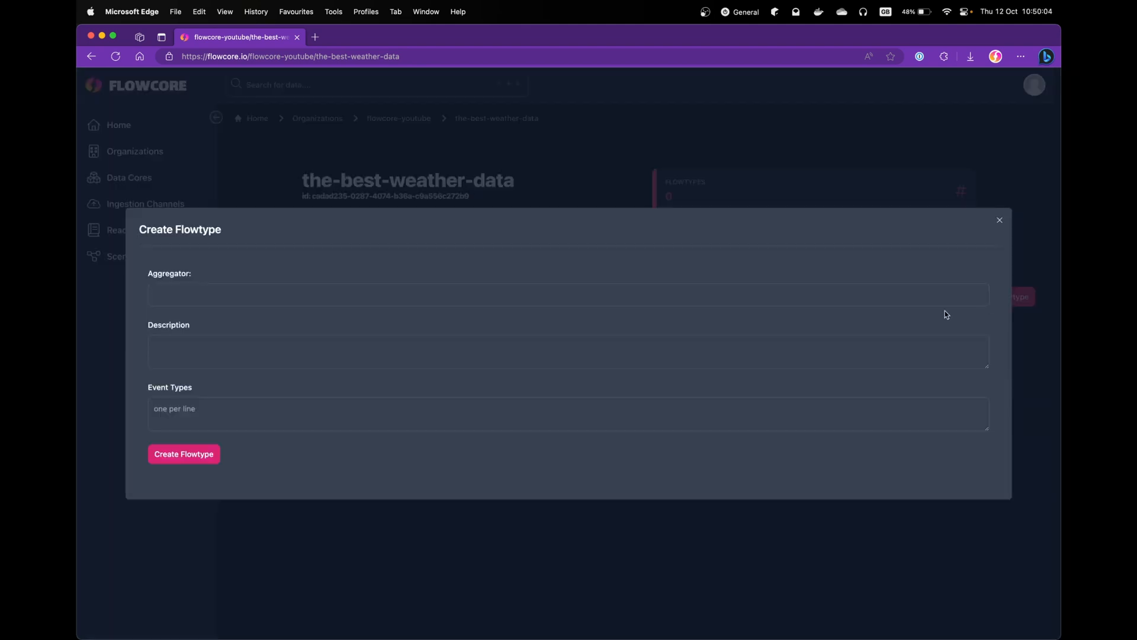
click(741, 287)
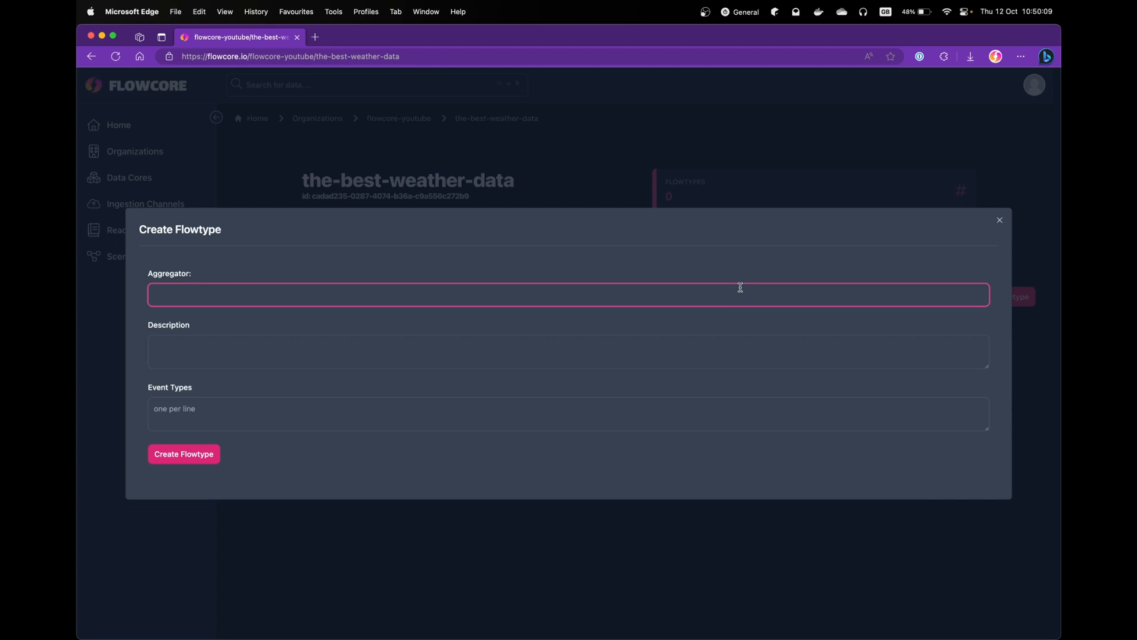
text(north-pole)
click(256, 343)
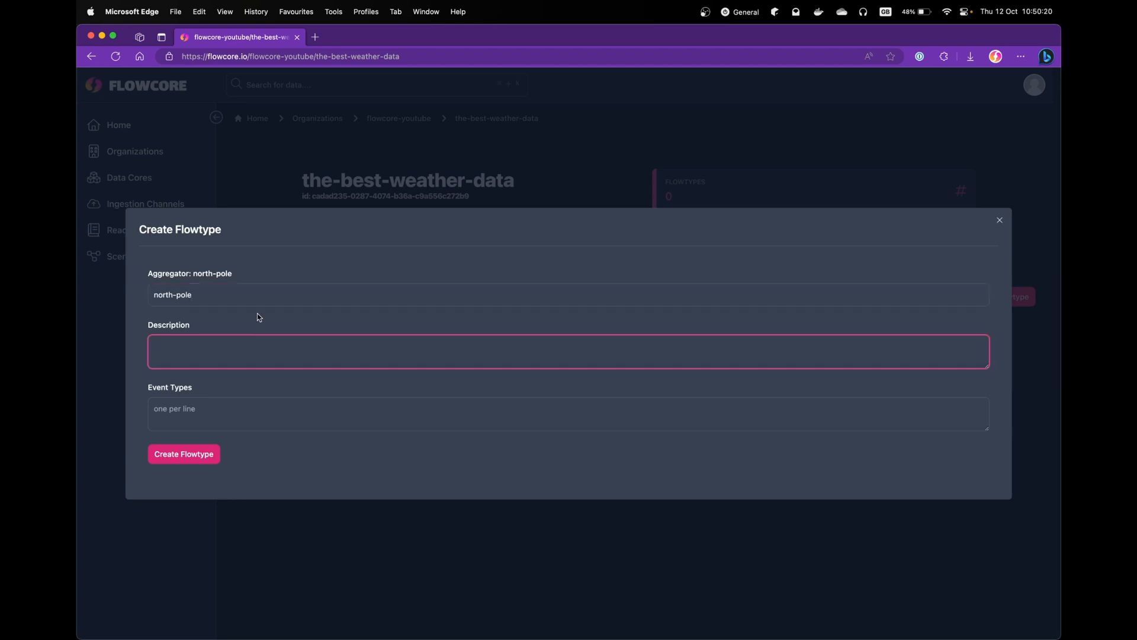
click(252, 296)
click(234, 358)
- List event types santas-workshop and reindeer-garage, check the entries, and create the flowtype
click(197, 402)
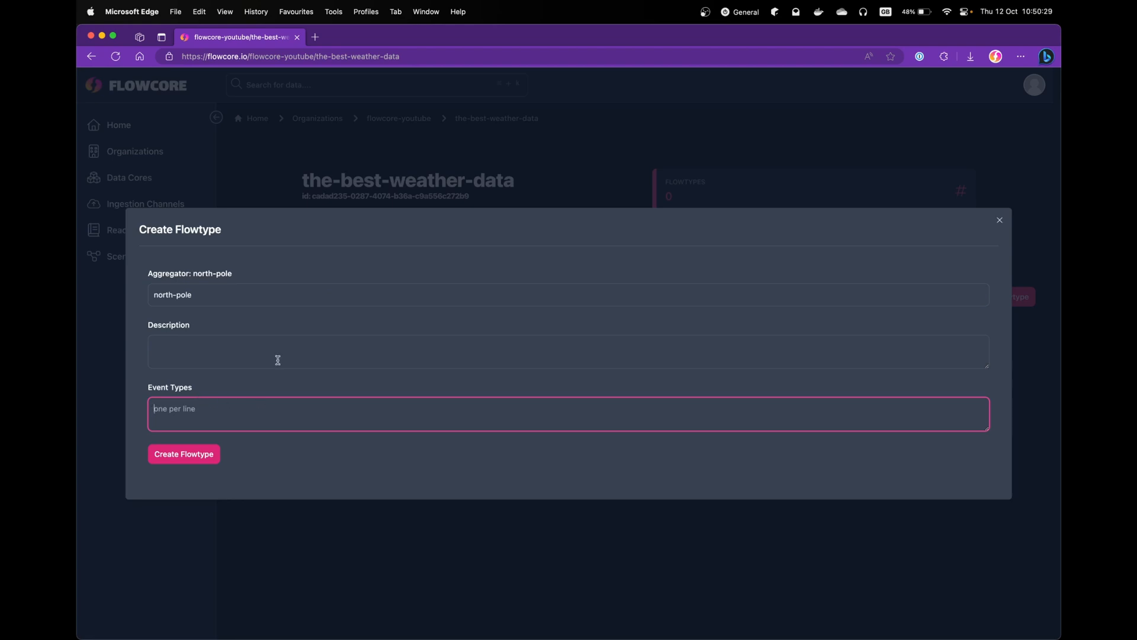
text(santas)
text(-works)
text(h)
text(op )
text(re)
text(indeer-garage)
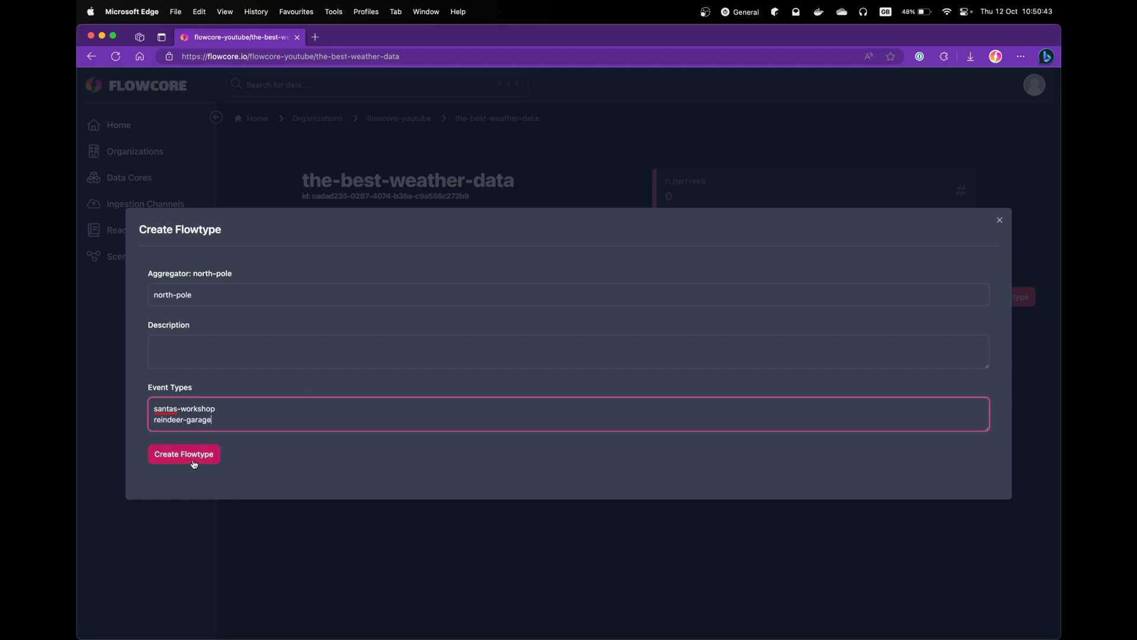
click(216, 294)
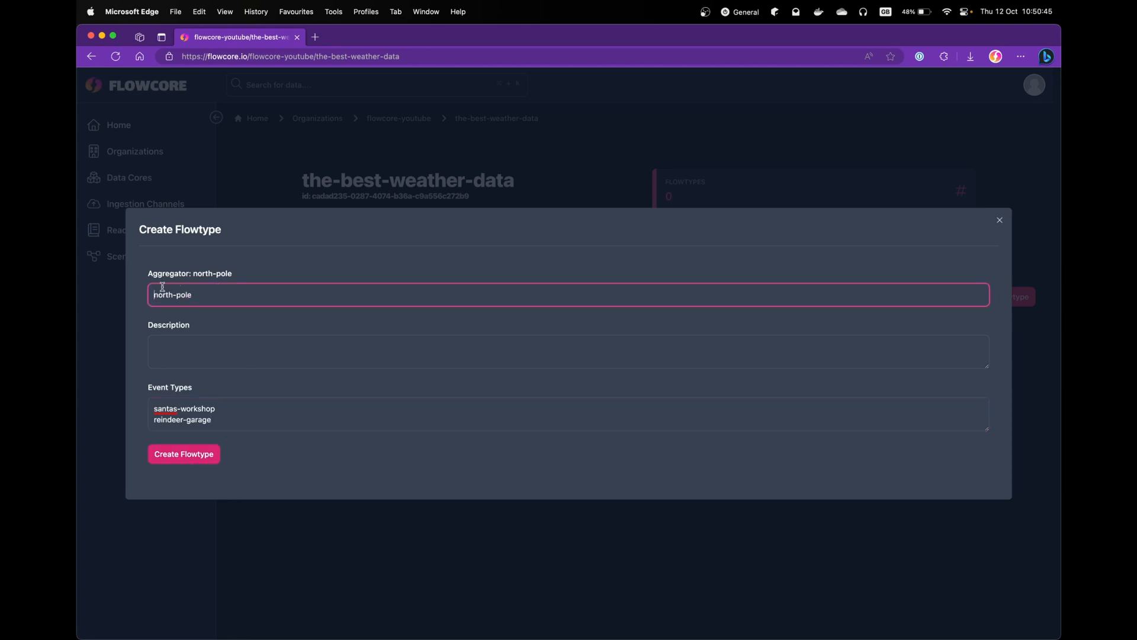
drag(257, 302, 179, 313)
click(247, 297)
triple_click(213, 408)
triple_click(212, 423)
click(236, 421)
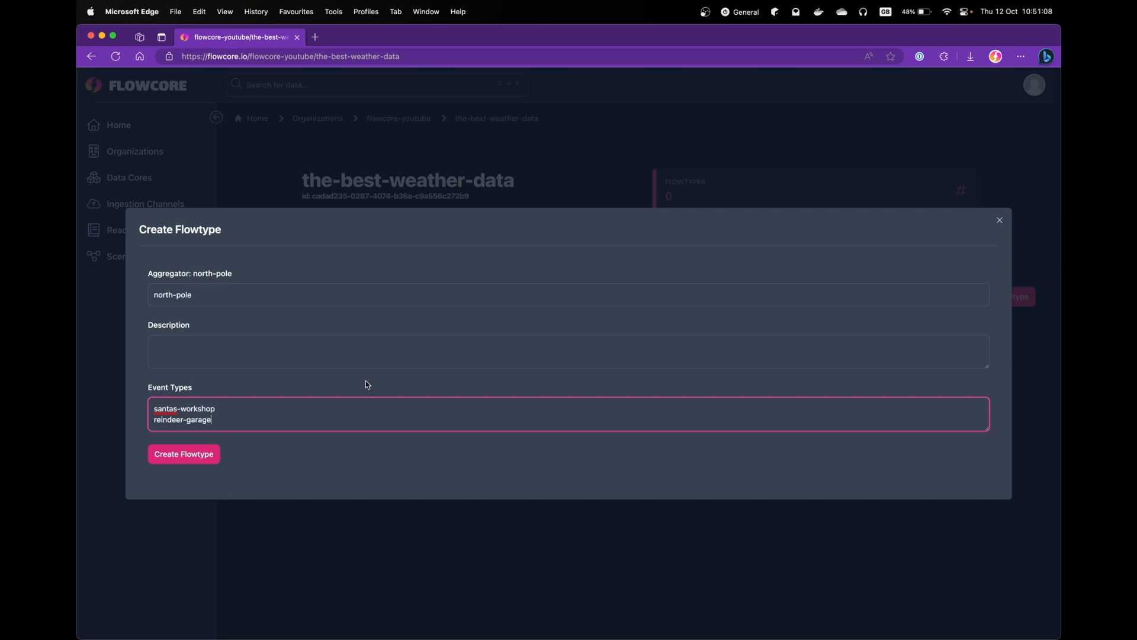
click(214, 465)
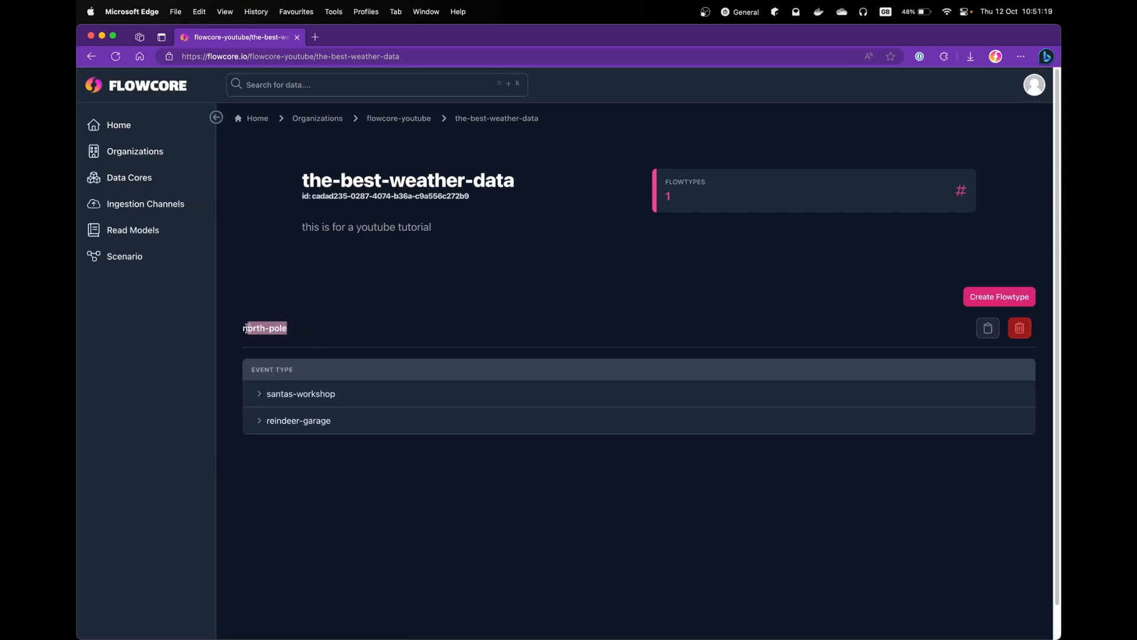
- Expand and collapse the santas-workshop and reindeer-garage event types to inspect them
click(260, 395)
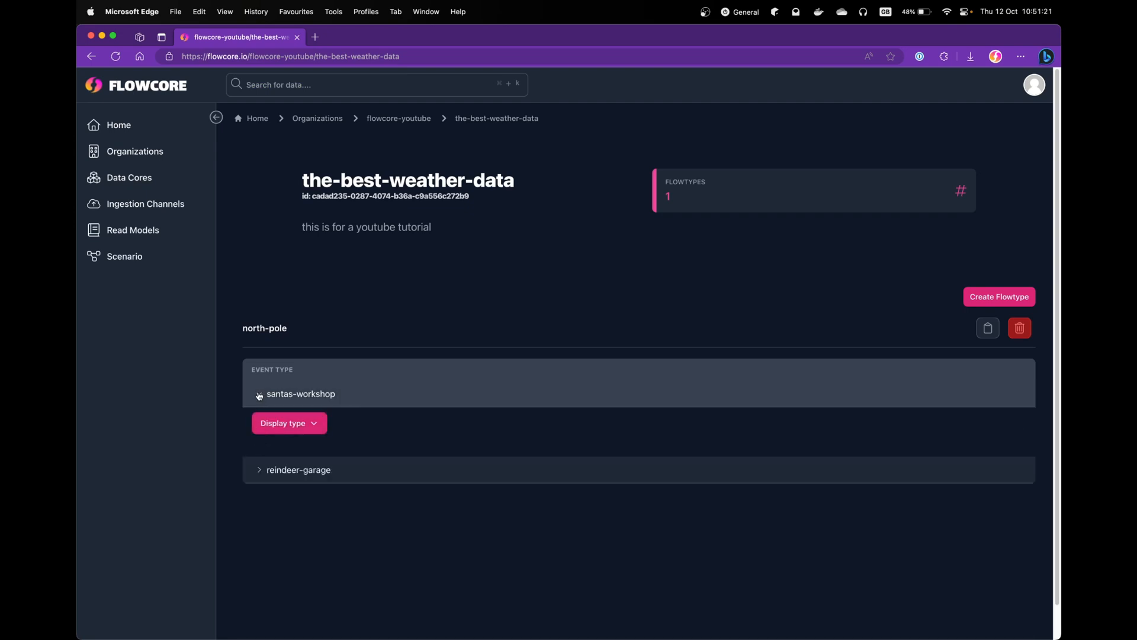
click(272, 392)
click(258, 425)
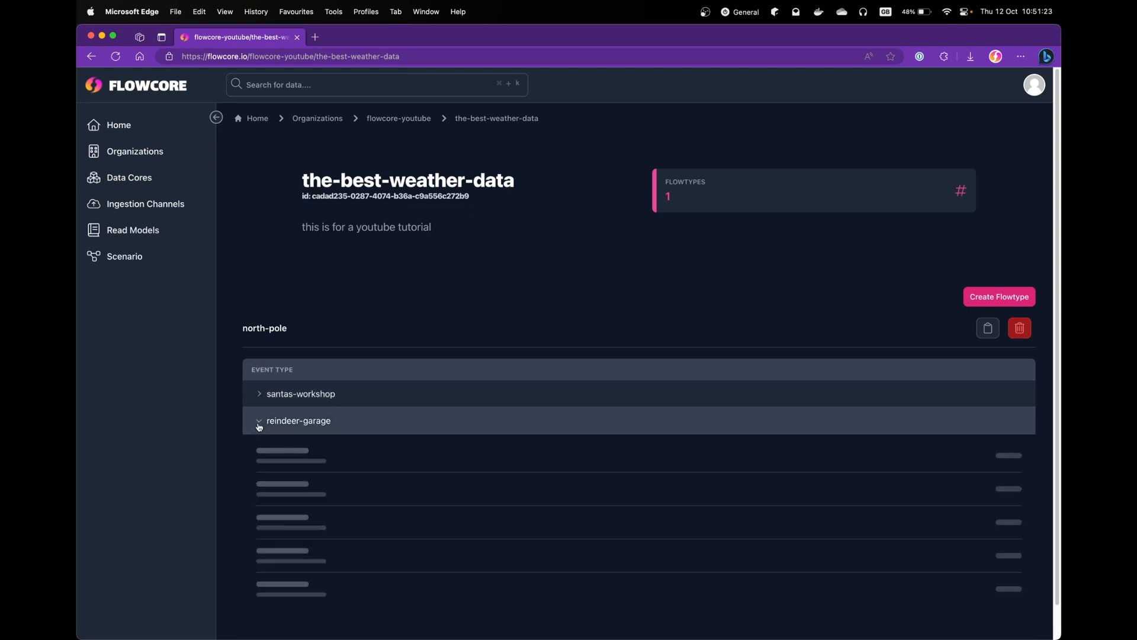
click(259, 427)
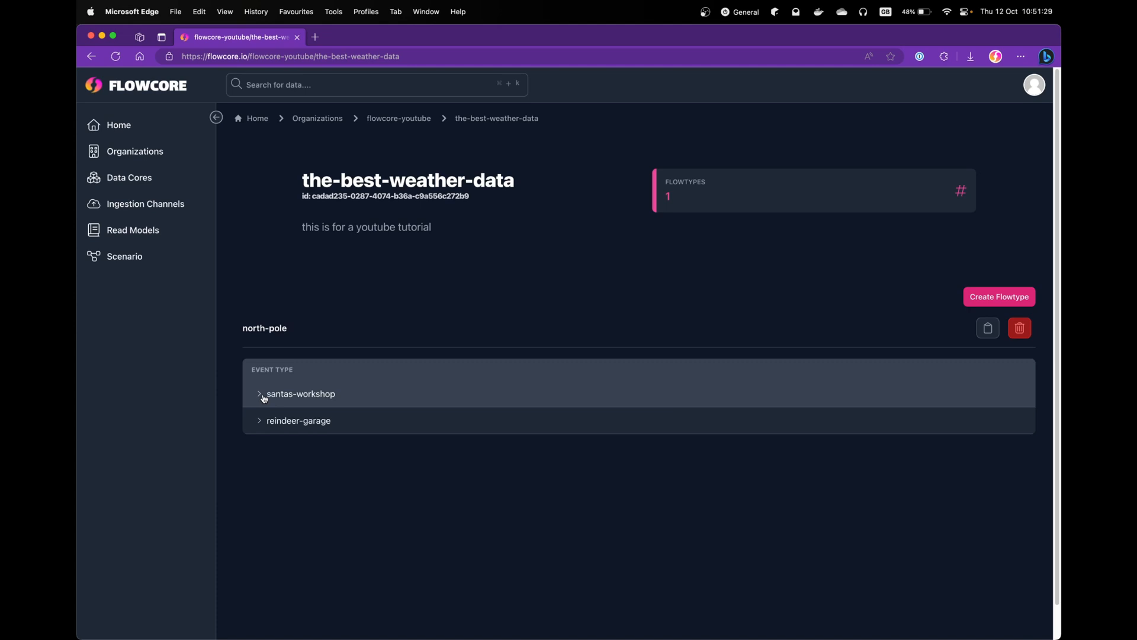
click(265, 397)
click(265, 393)
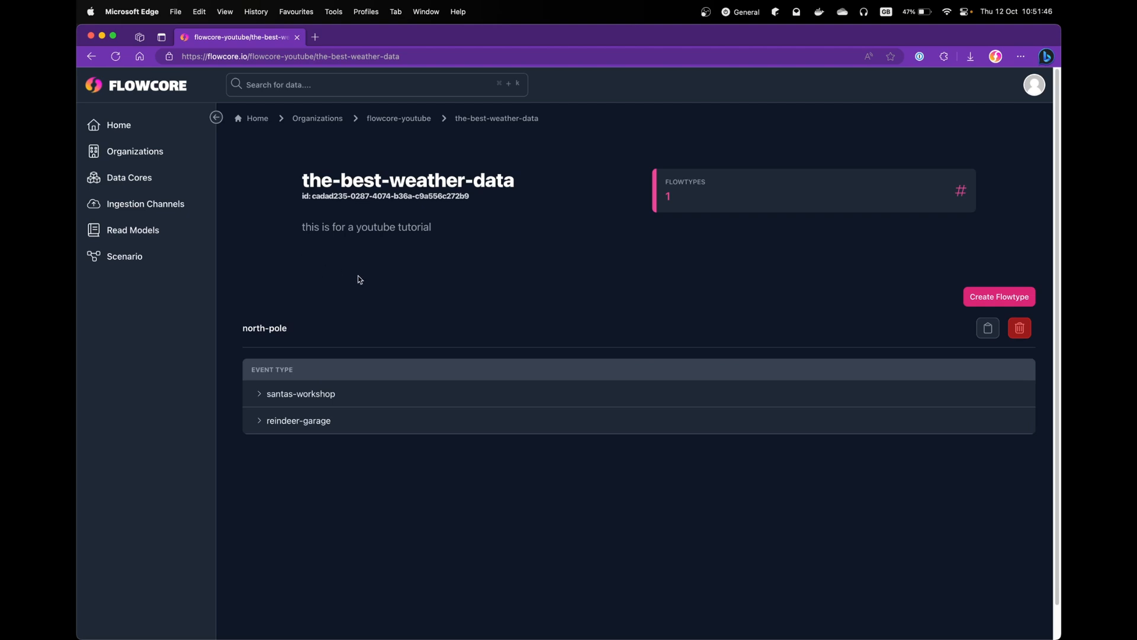
- Go to Ingestion Channels, glance at Data Cores, then return to Ingestion Channels
click(163, 206)
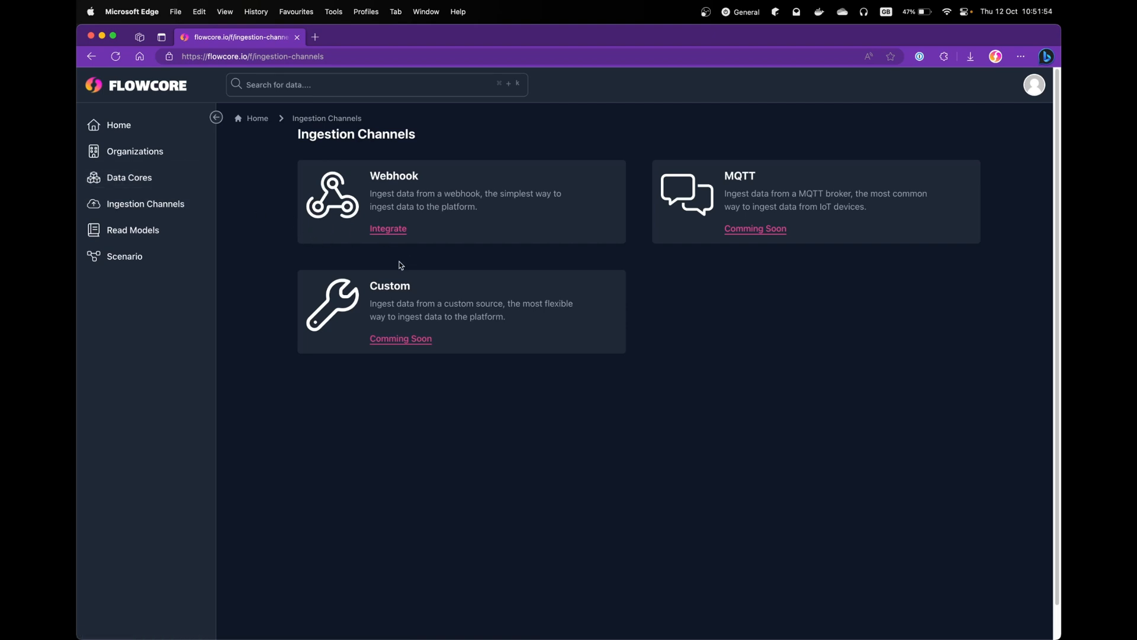
click(142, 187)
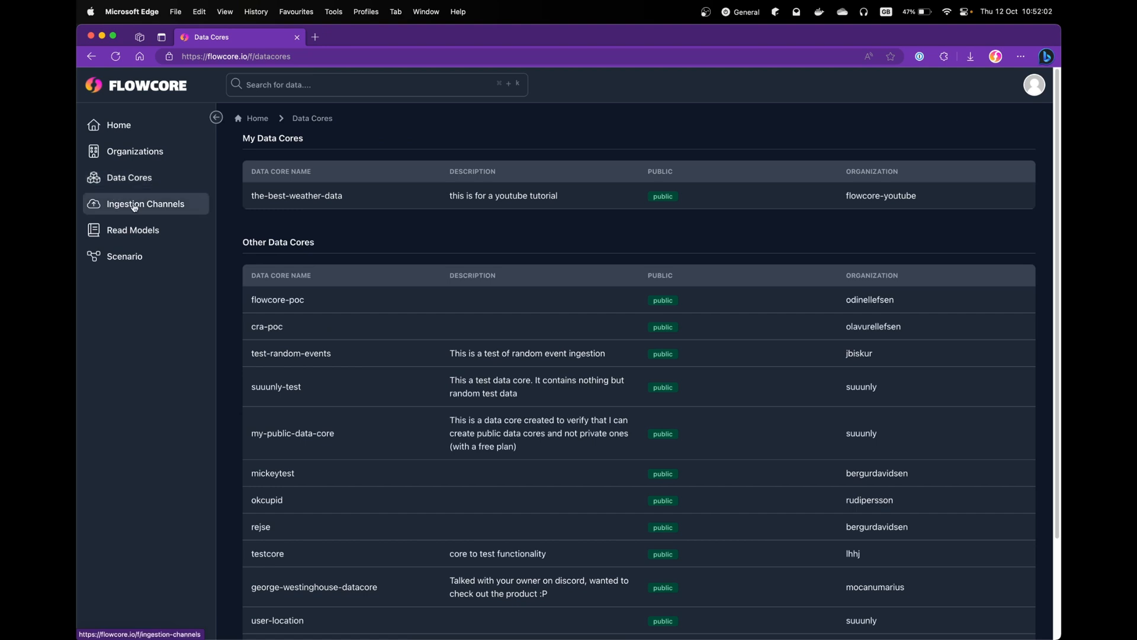
click(159, 213)
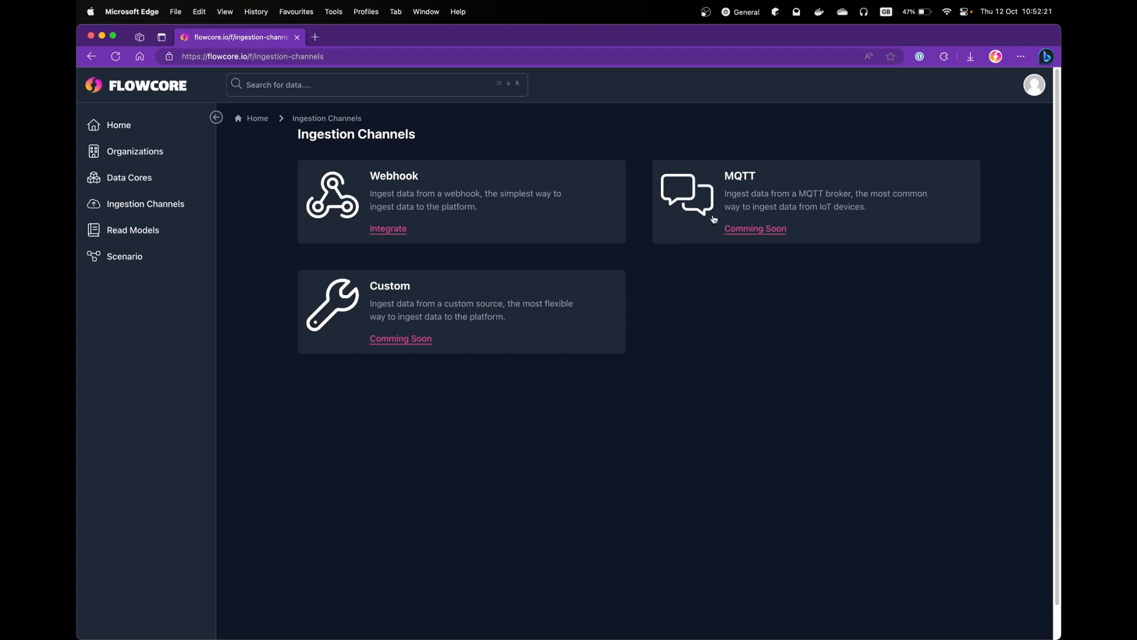
- Target the webhook at Flowcore YouTube, the-best-weather-data, north-pole and santas-workshop
click(391, 233)
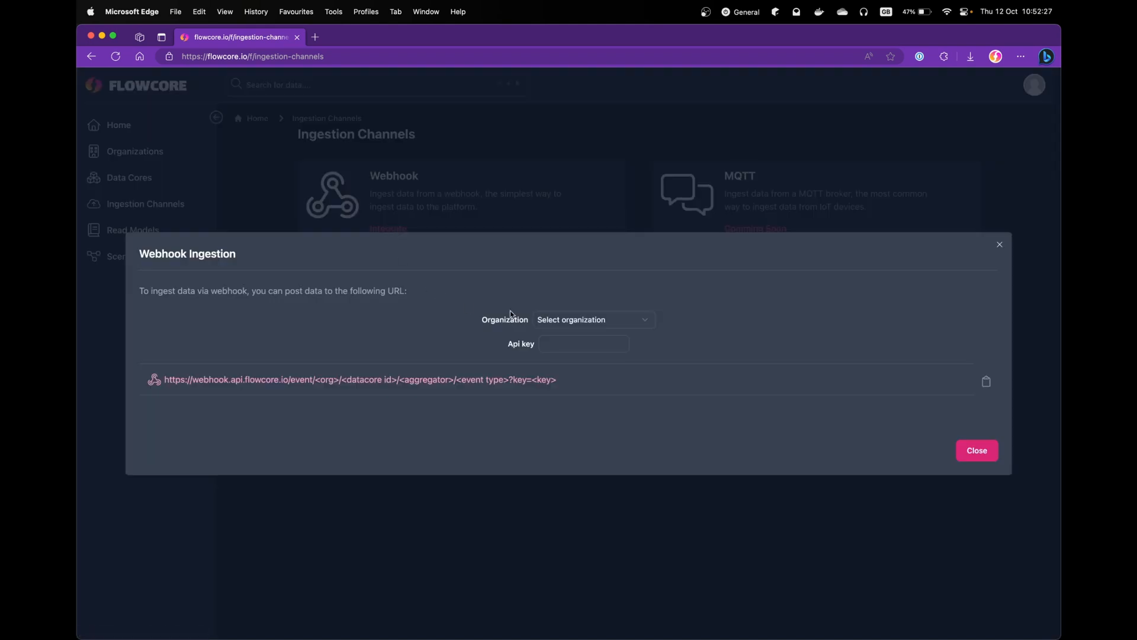
click(604, 321)
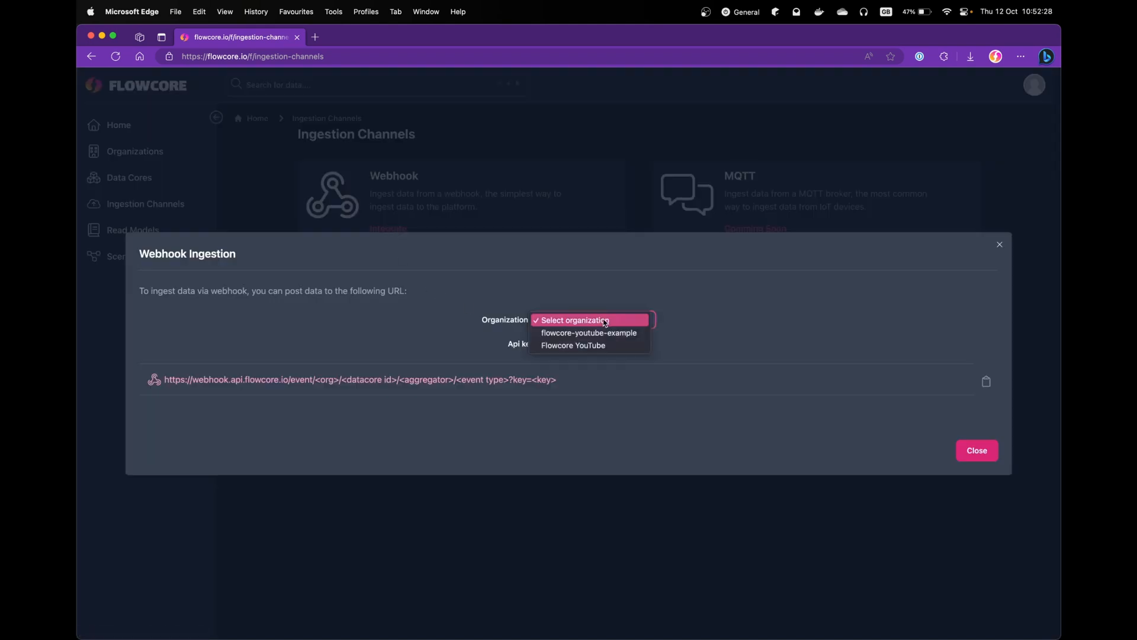
click(625, 346)
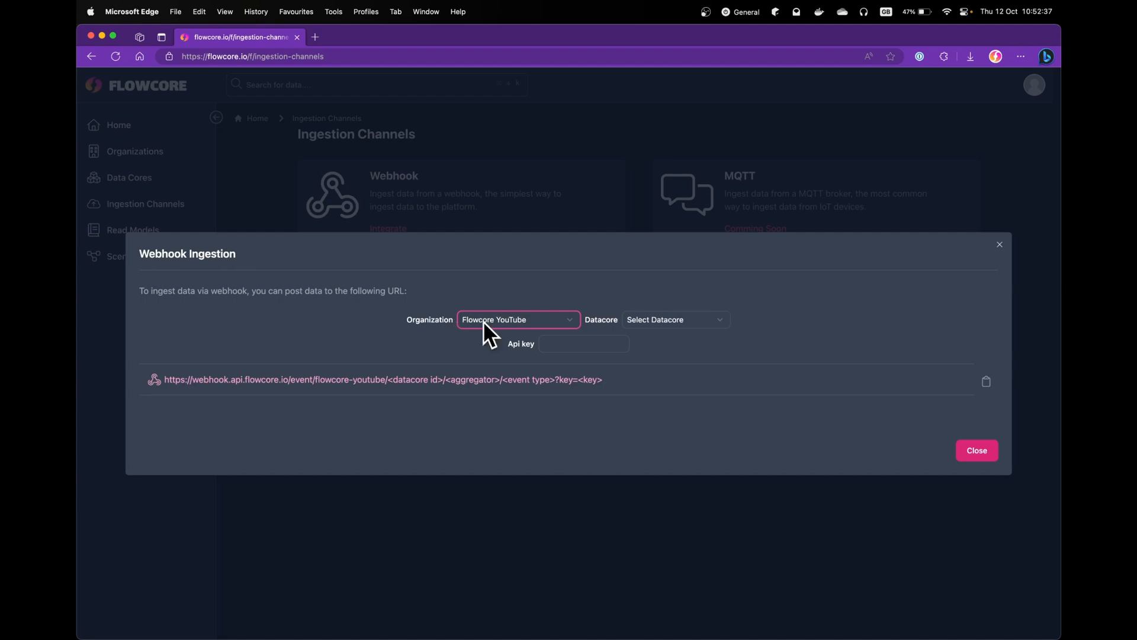
click(668, 323)
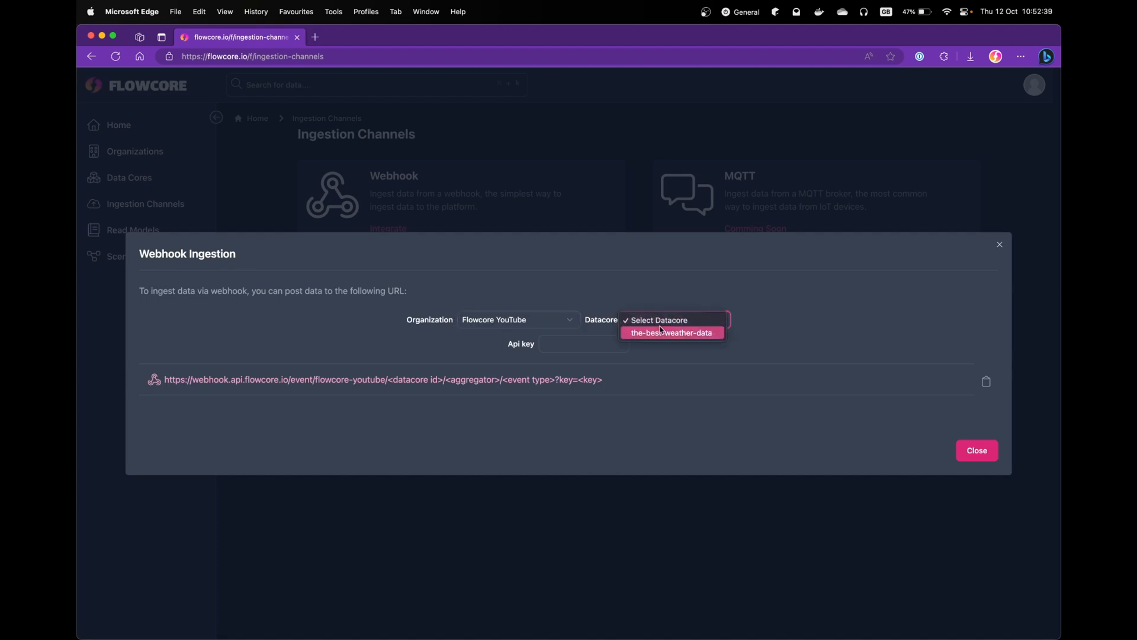
click(655, 334)
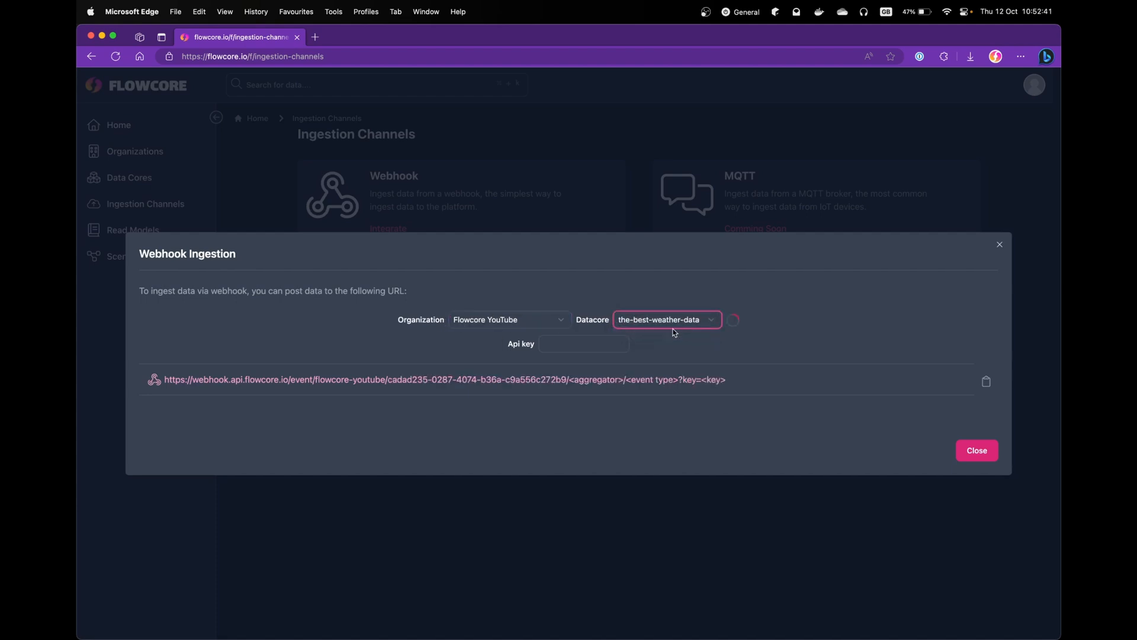
click(679, 324)
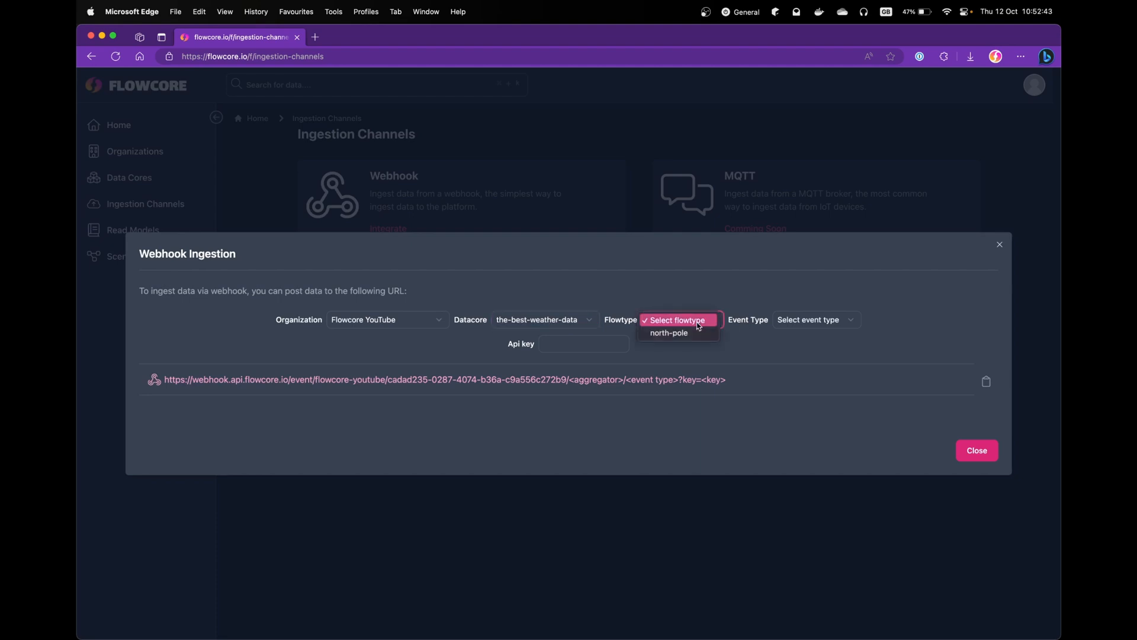
click(690, 332)
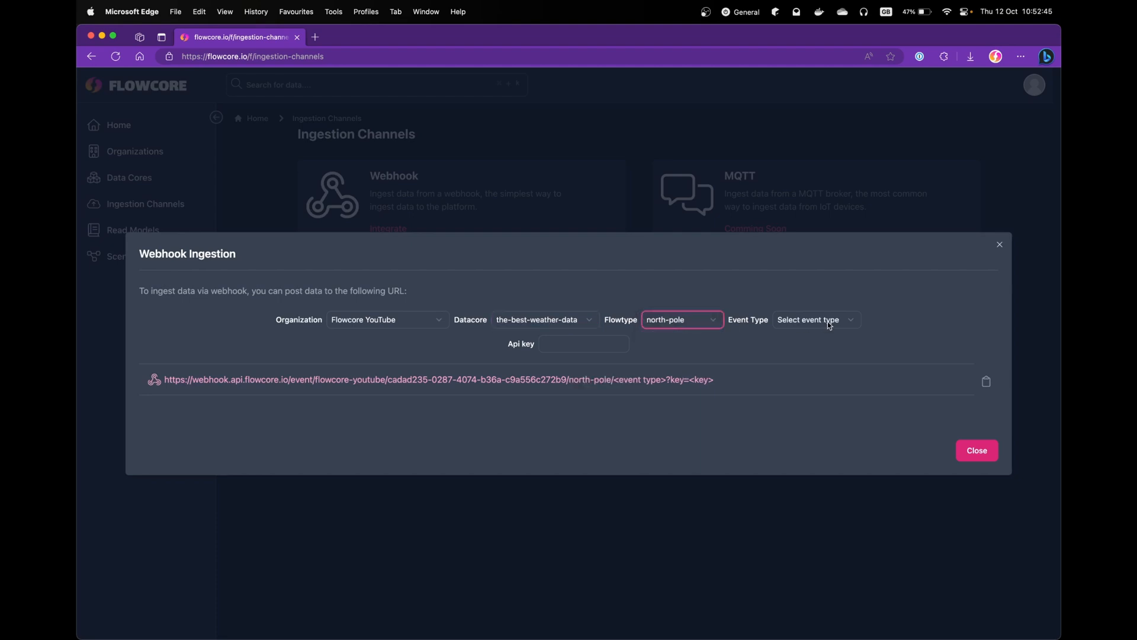
click(828, 324)
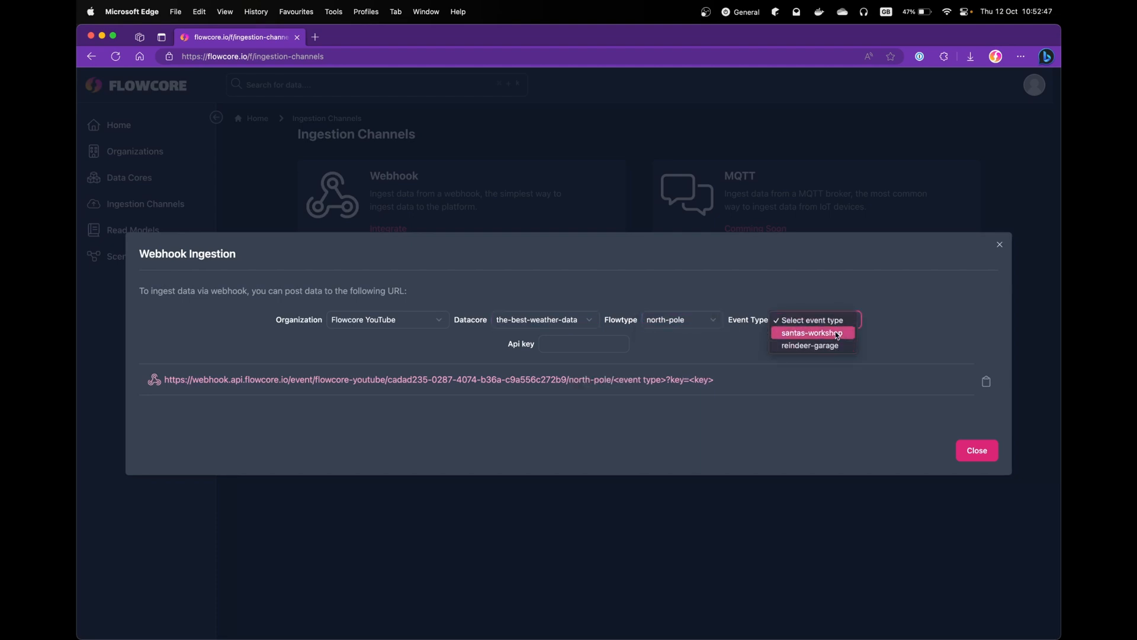
click(836, 333)
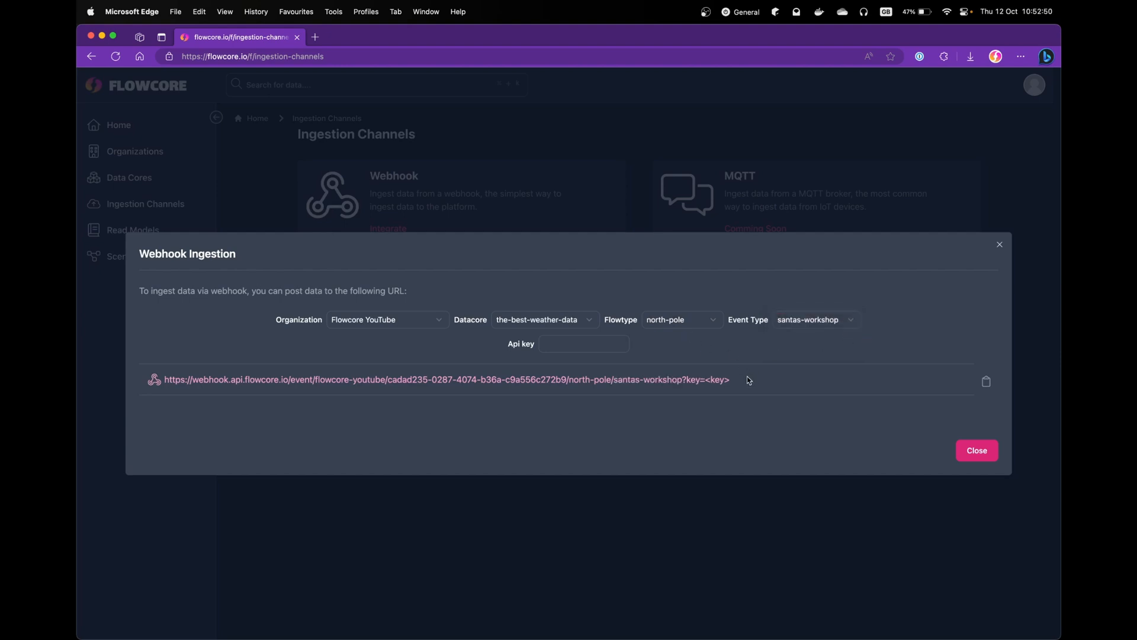
- Select the generated webhook URL, inspect its key placeholder, then close the setup
drag(748, 380, 243, 380)
click(176, 380)
click(177, 379)
mouse_move(166, 379)
mouse_down()
mouse_move(723, 375)
mouse_move(158, 380)
mouse_up()
click(324, 380)
drag(754, 384, 157, 382)
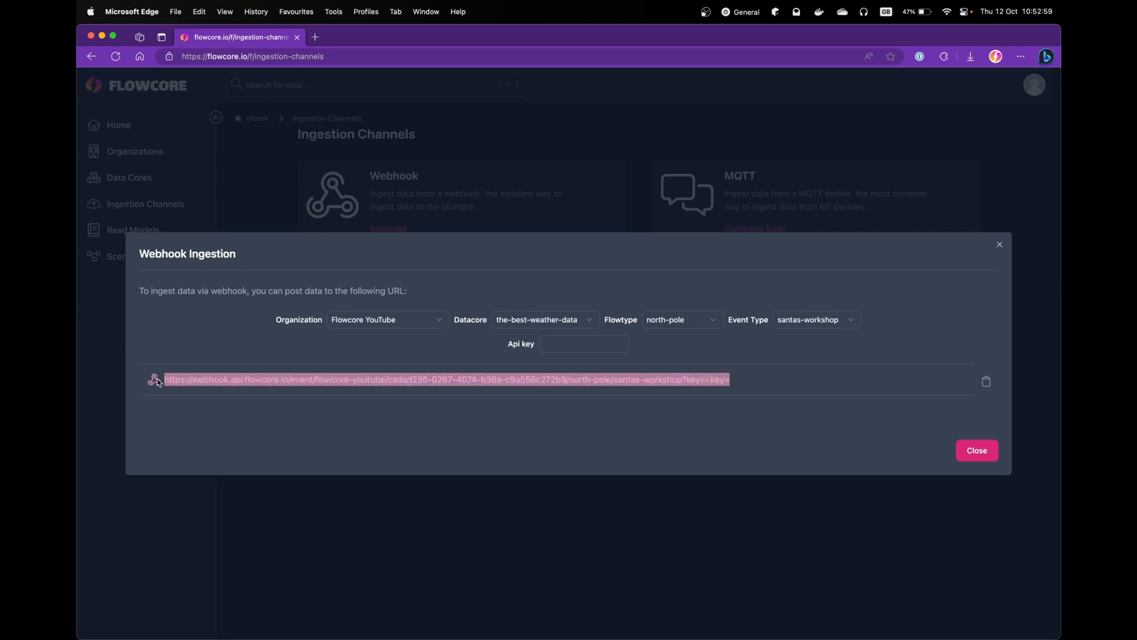
click(158, 382)
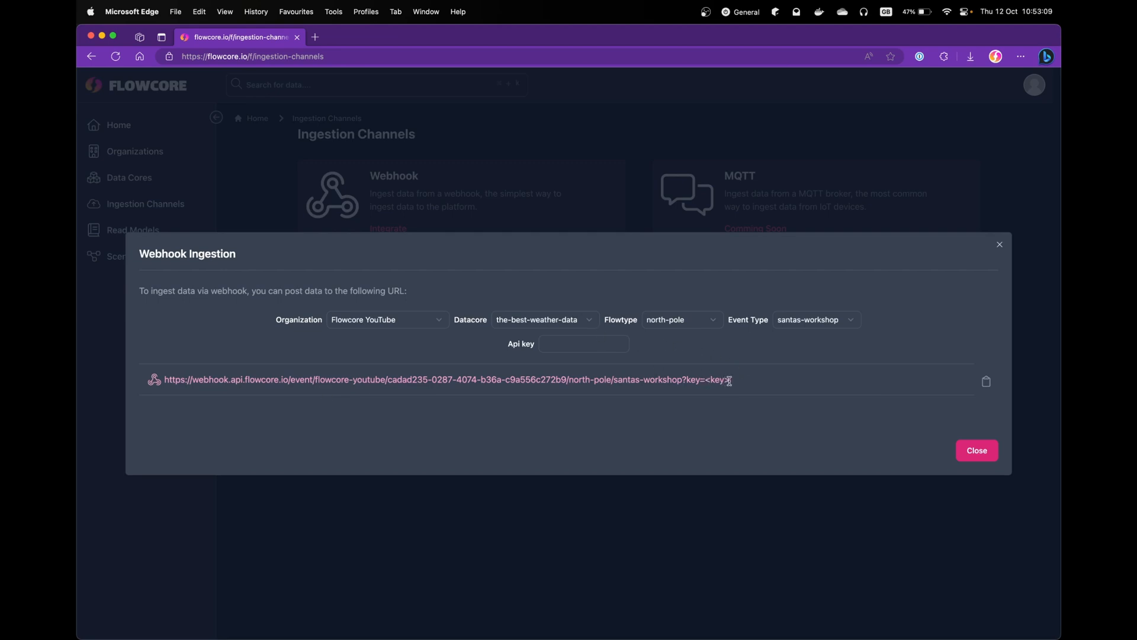
drag(729, 380, 704, 379)
click(583, 345)
drag(536, 348, 511, 346)
click(724, 417)
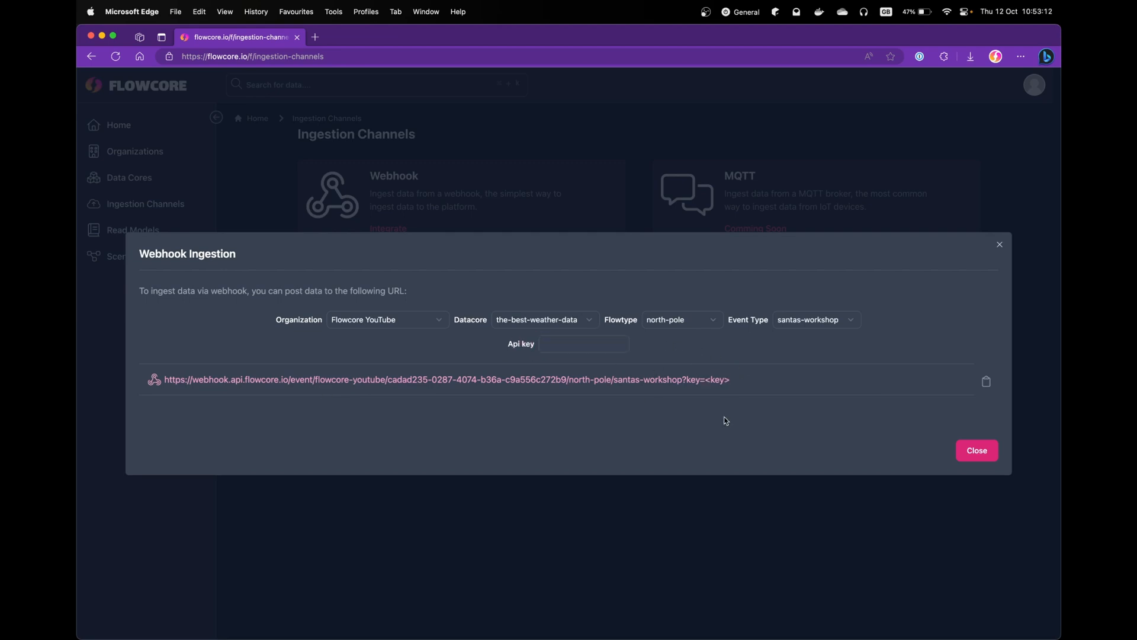
click(969, 459)
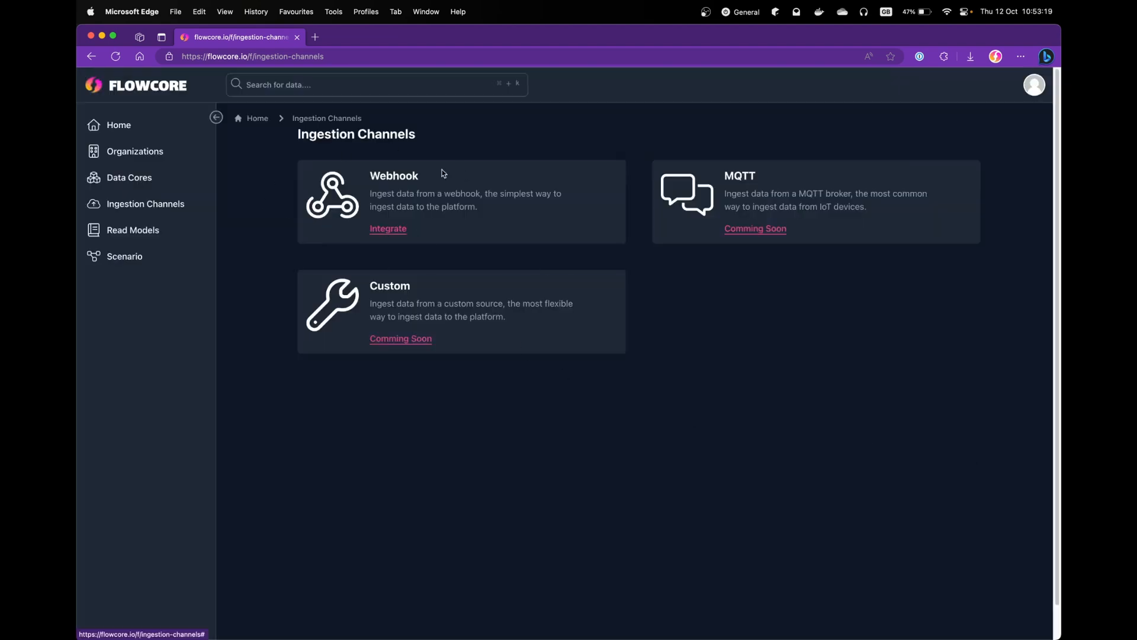
- Go to organization Settings via the account menu, scroll to Api Keys and start a new key
click(1033, 89)
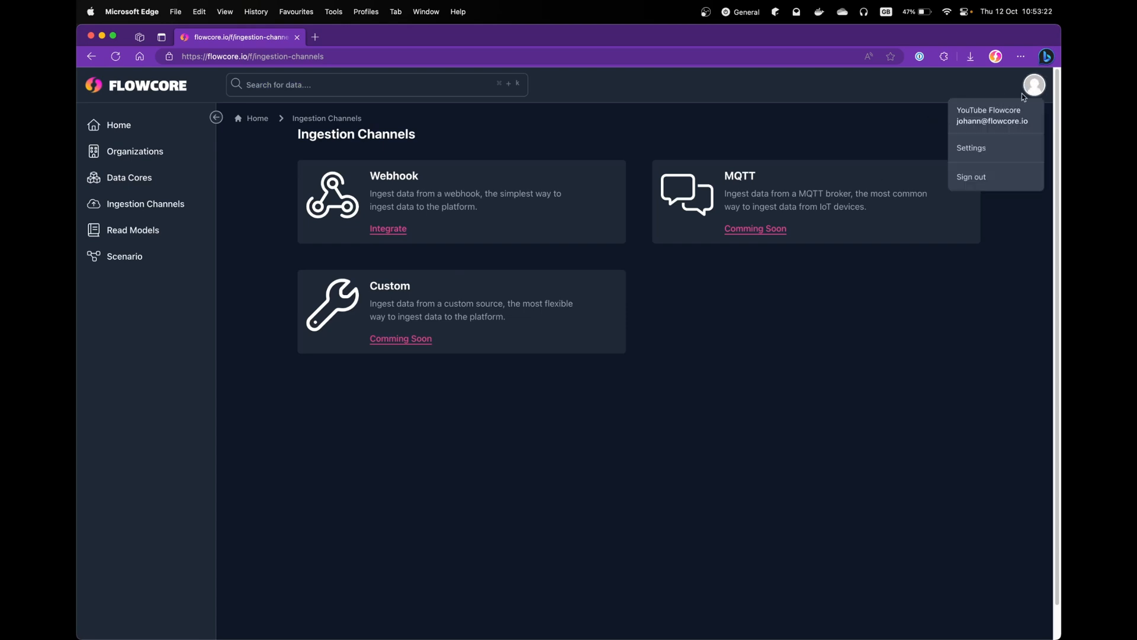
click(975, 153)
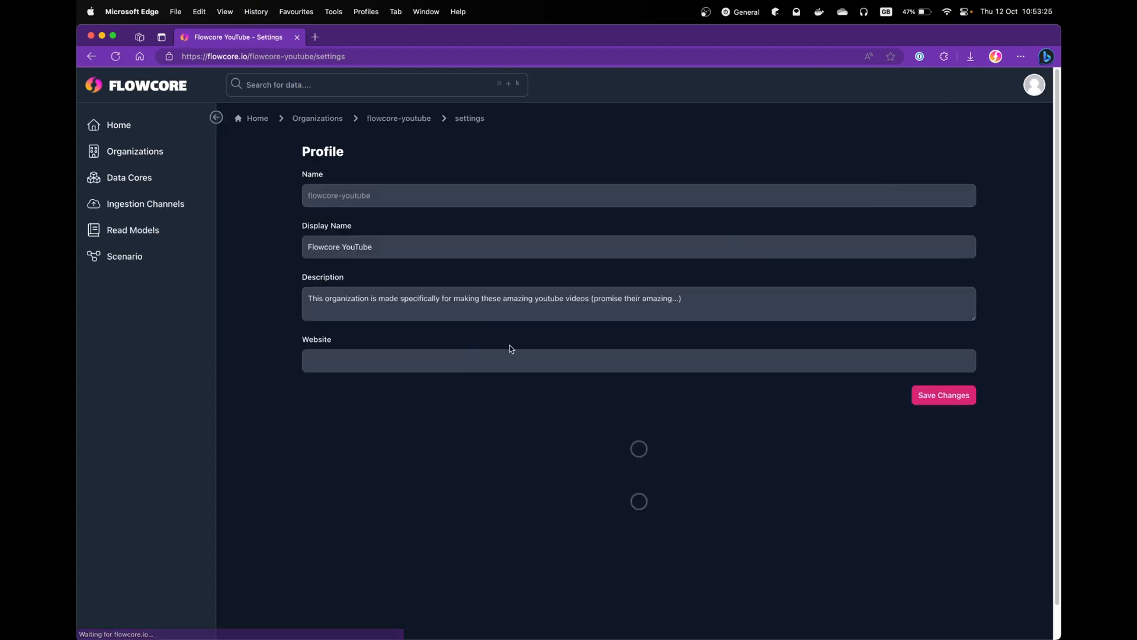
scroll(455, 326, down, 3)
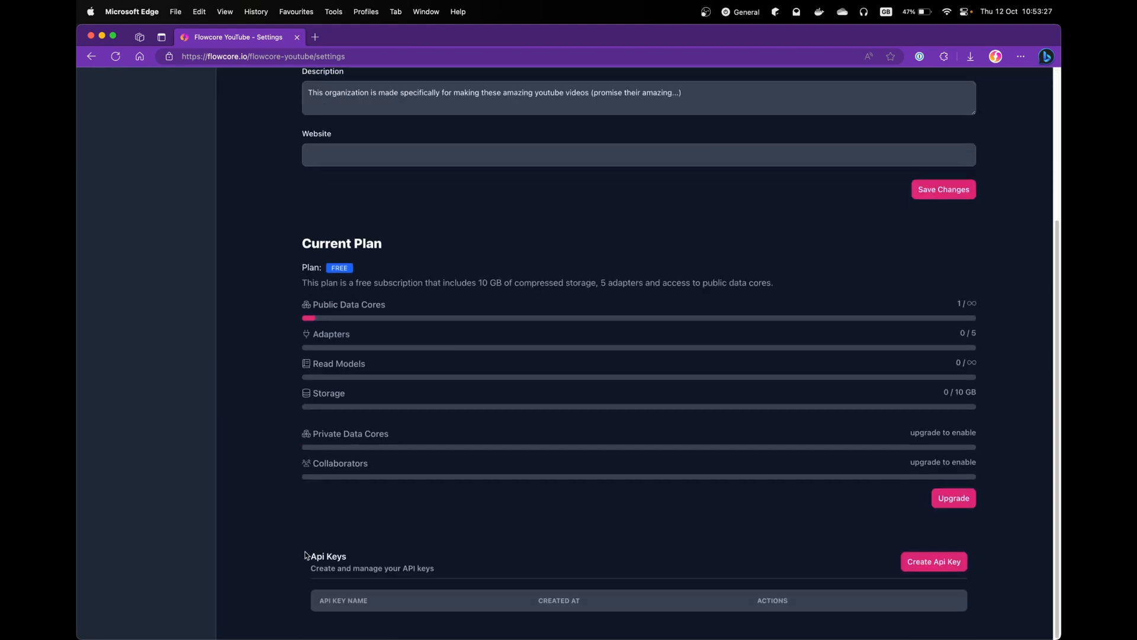
drag(307, 556, 449, 568)
click(475, 572)
click(919, 566)
- Create an API key named 'The Weather API Key'
click(595, 372)
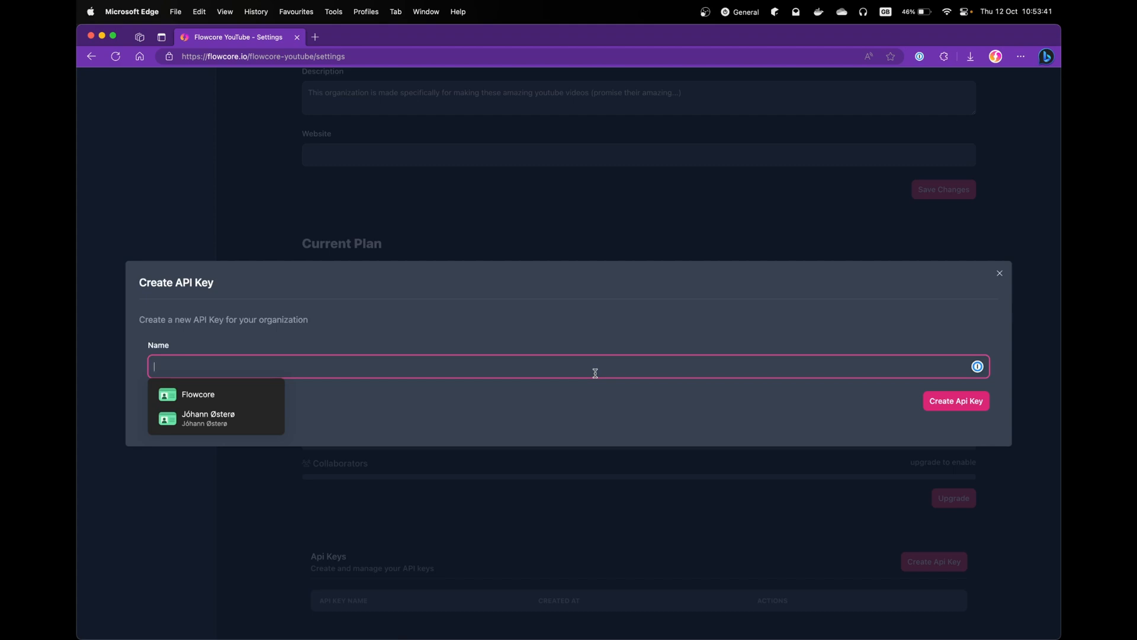
text(The Weather)
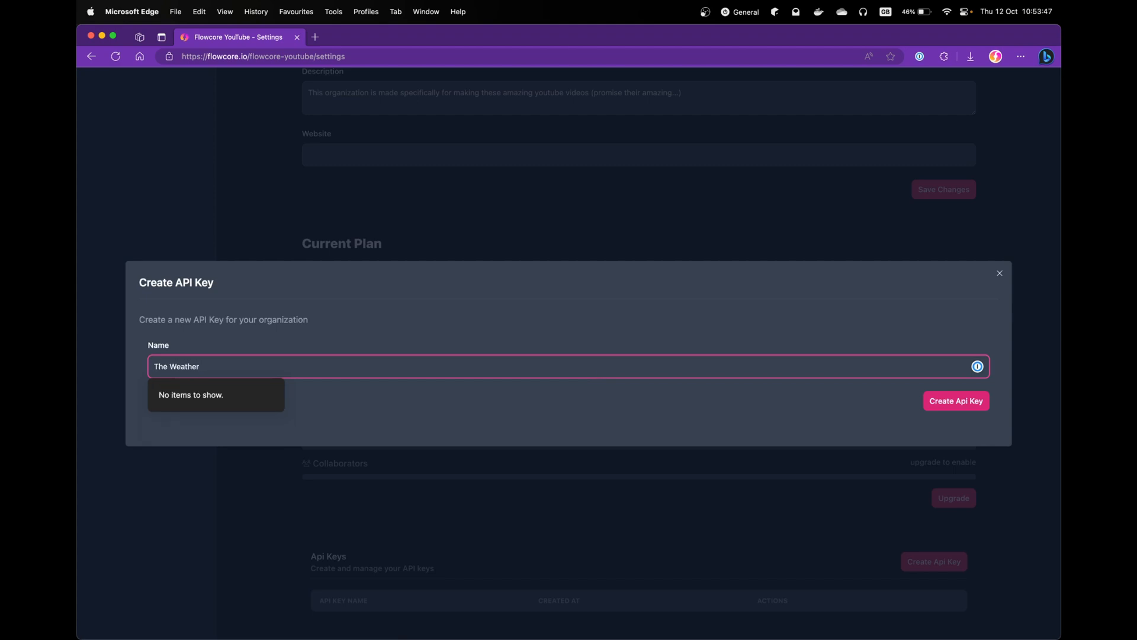
key(alt+BackSpace)
text(Weather API KEY)
key(BackSpace)
key(BackSpace)
text(ey)
click(473, 340)
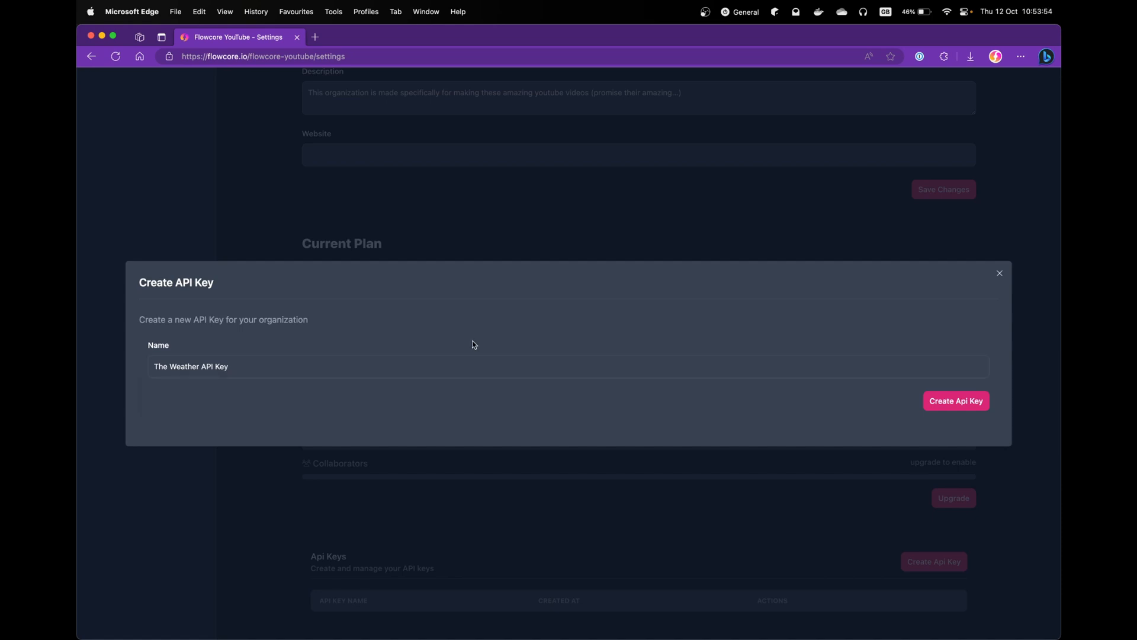
click(926, 399)
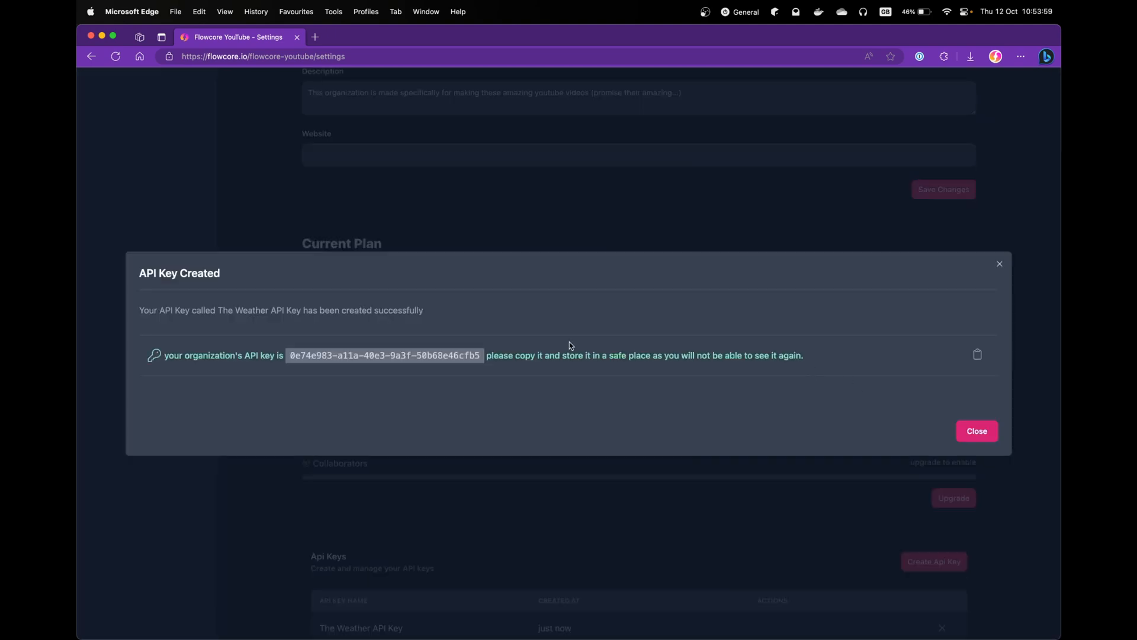
- Copy the new key value, dismiss the confirmation, and cancel deleting the key
drag(481, 361, 301, 354)
click(898, 304)
click(977, 430)
scroll(770, 548, down, 1)
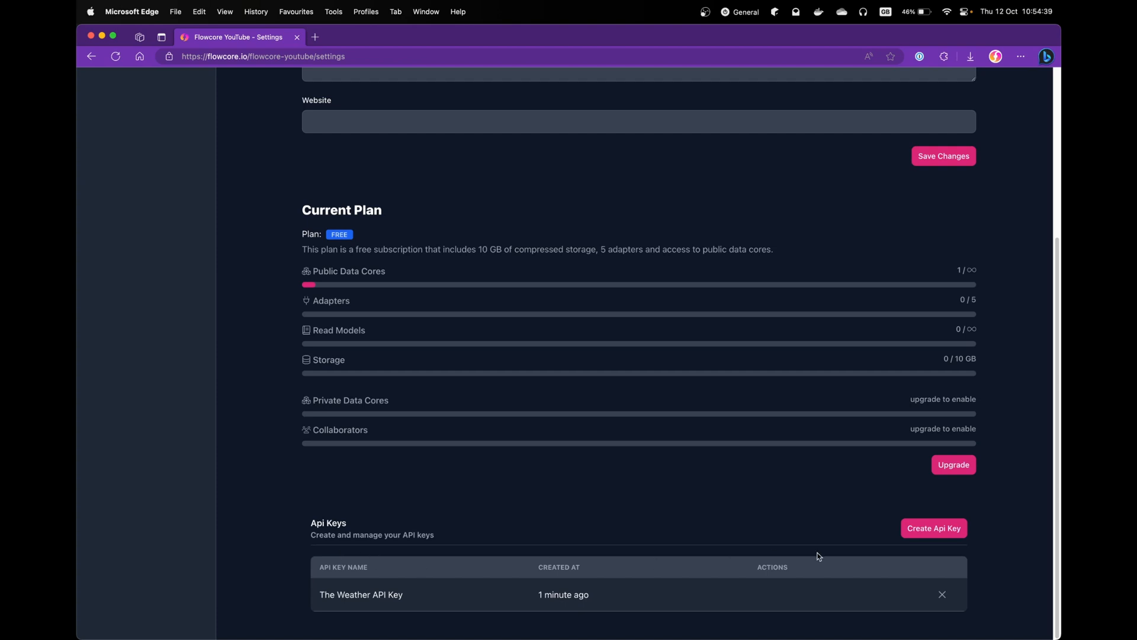
click(942, 595)
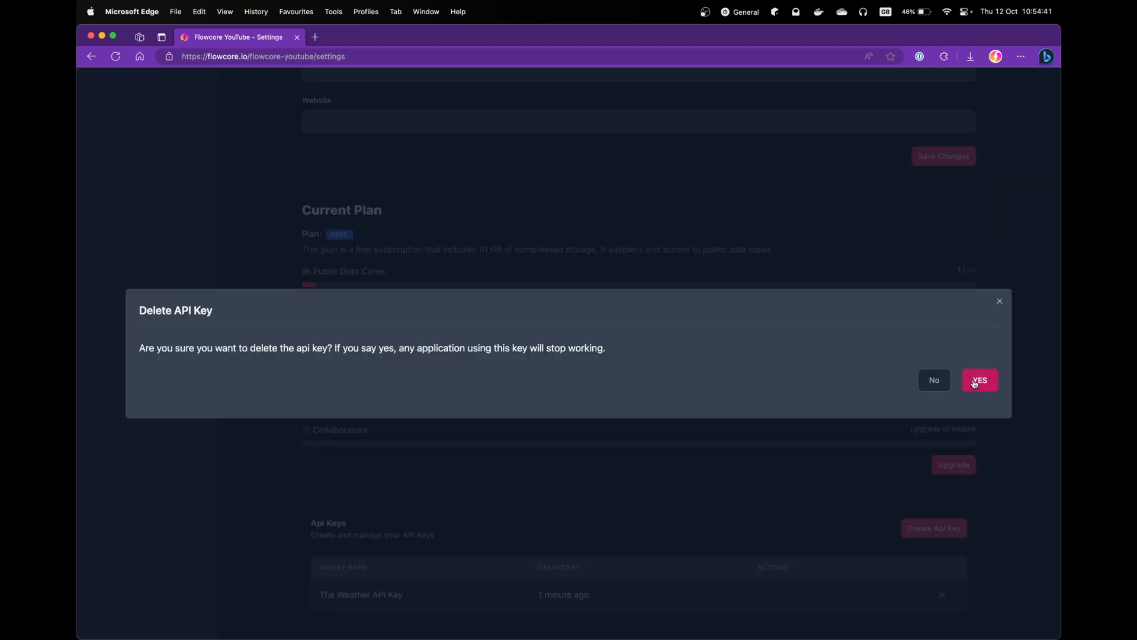
click(999, 303)
scroll(834, 374, up, 5)
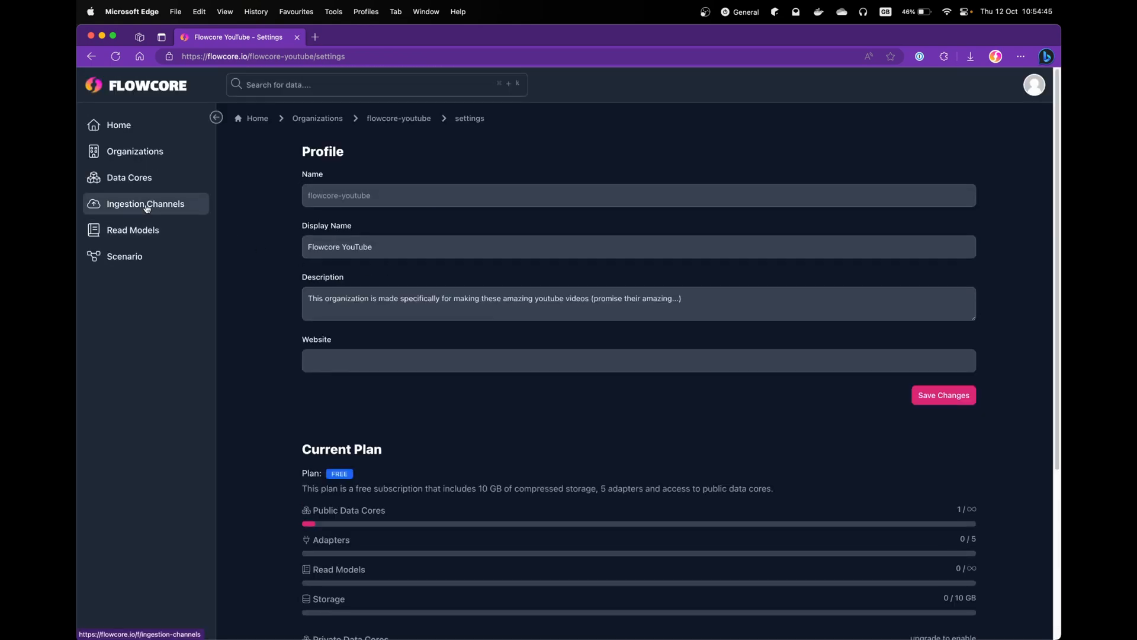
- Start Webhook integration from Ingestion Channels and paste in the API key
click(147, 204)
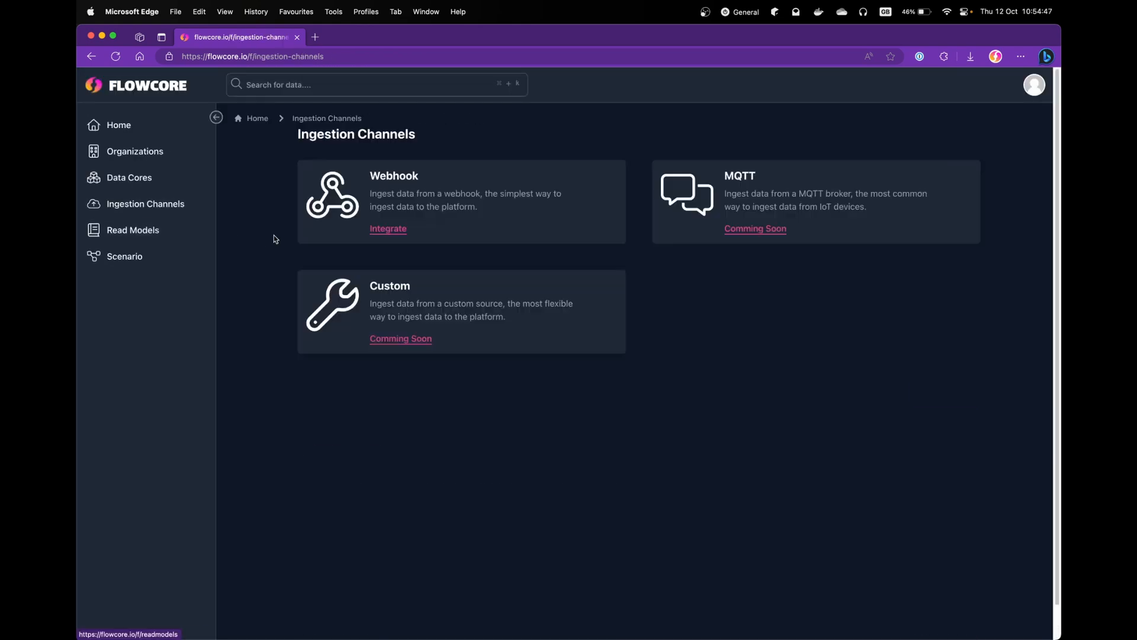
click(388, 228)
click(543, 345)
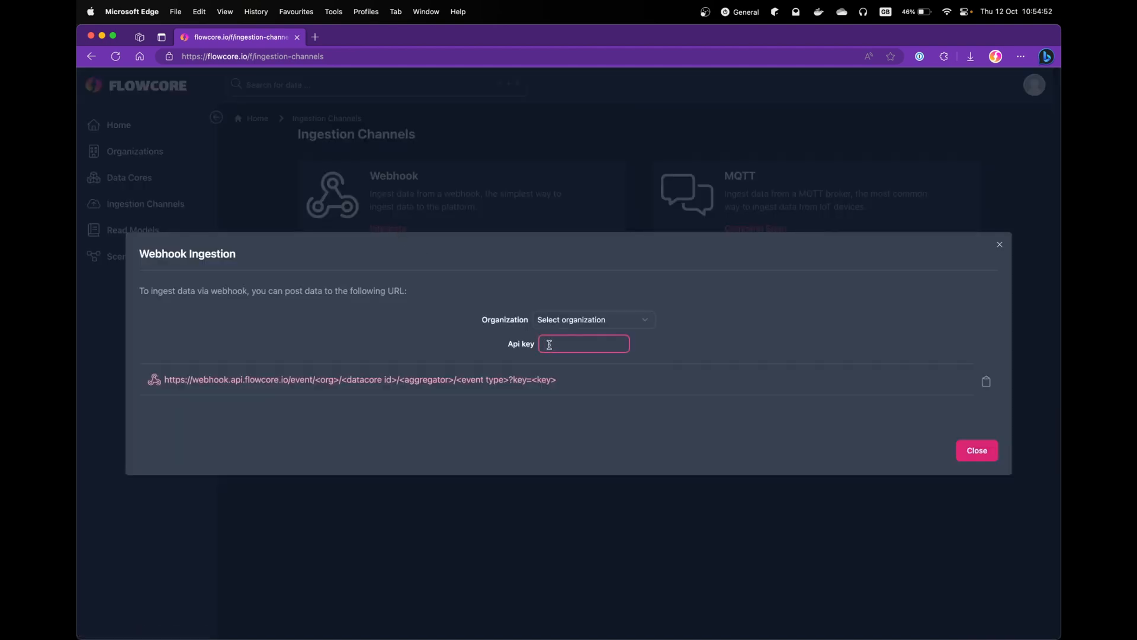
key(super+v)
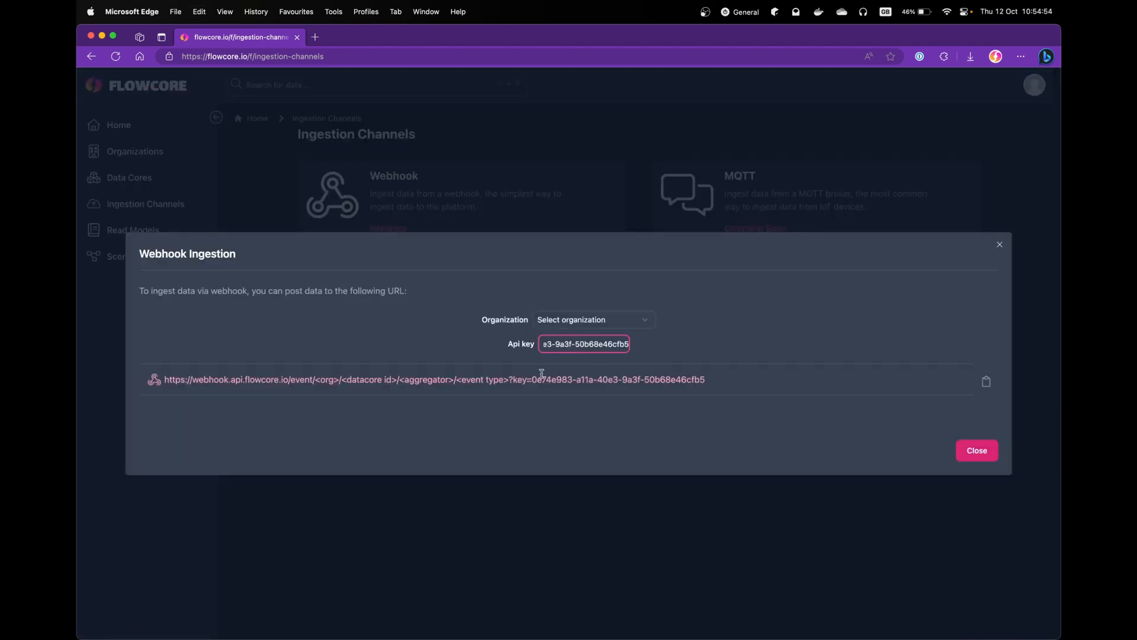
drag(530, 381, 705, 383)
- Choose Flowcore YouTube, the-best-weather-data, north-pole and santas-workshop, then select the full webhook URL
click(618, 315)
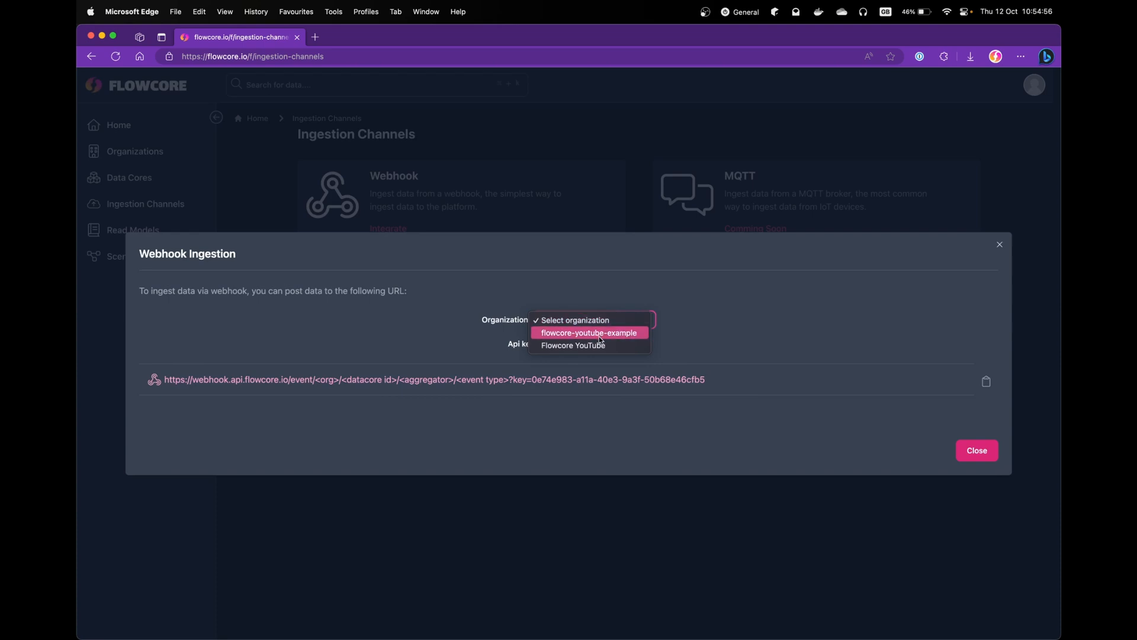
click(640, 331)
click(669, 320)
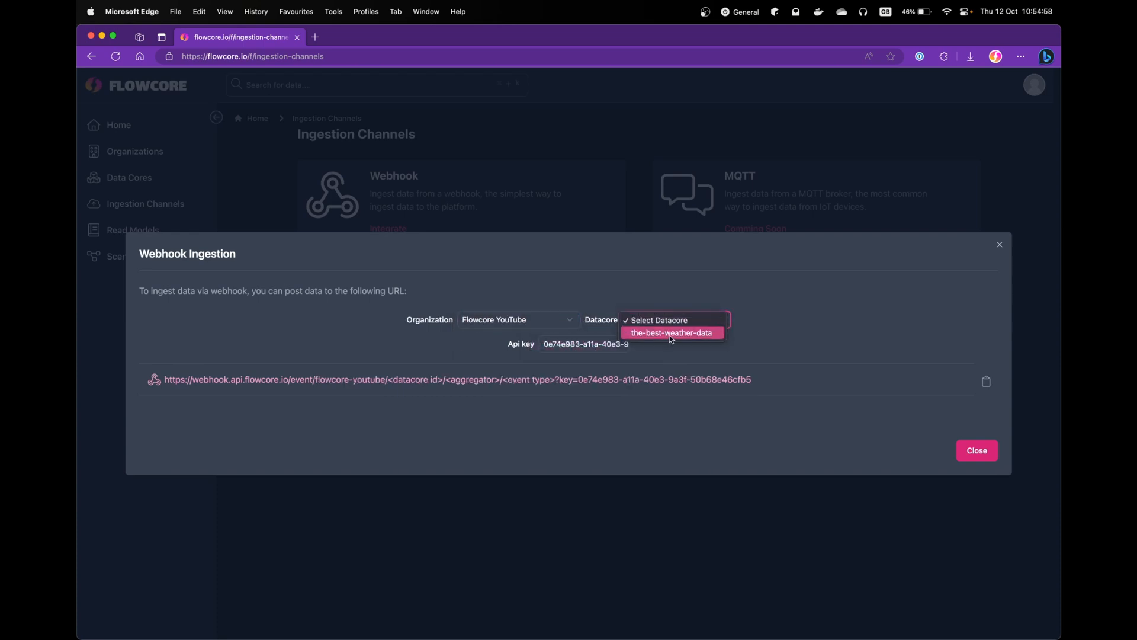
click(672, 332)
click(681, 320)
click(687, 333)
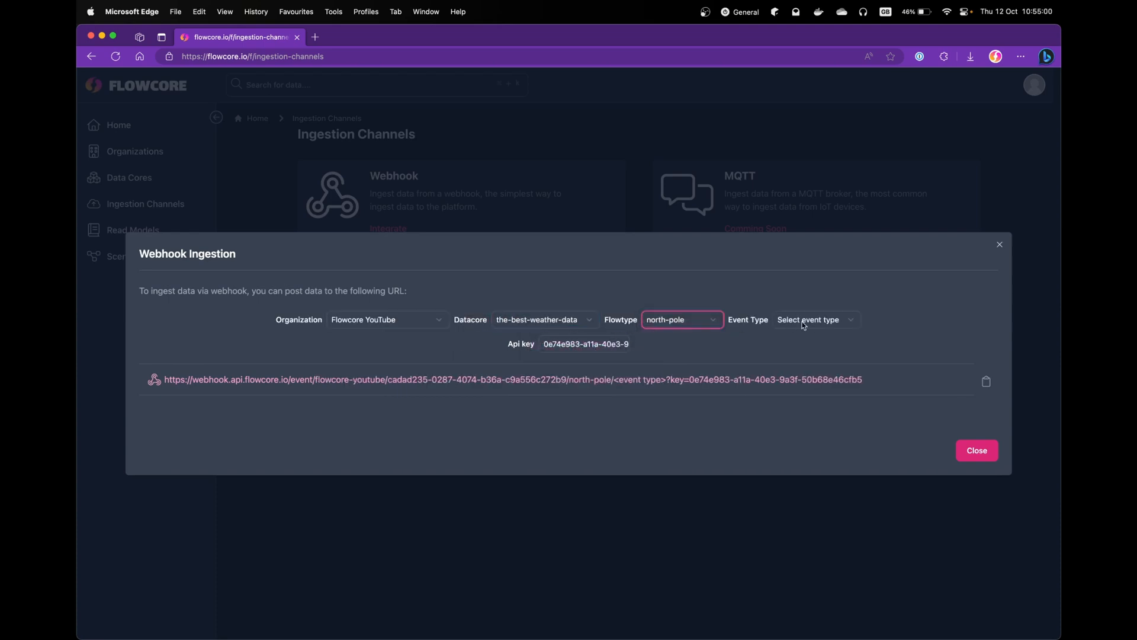
click(813, 320)
click(823, 339)
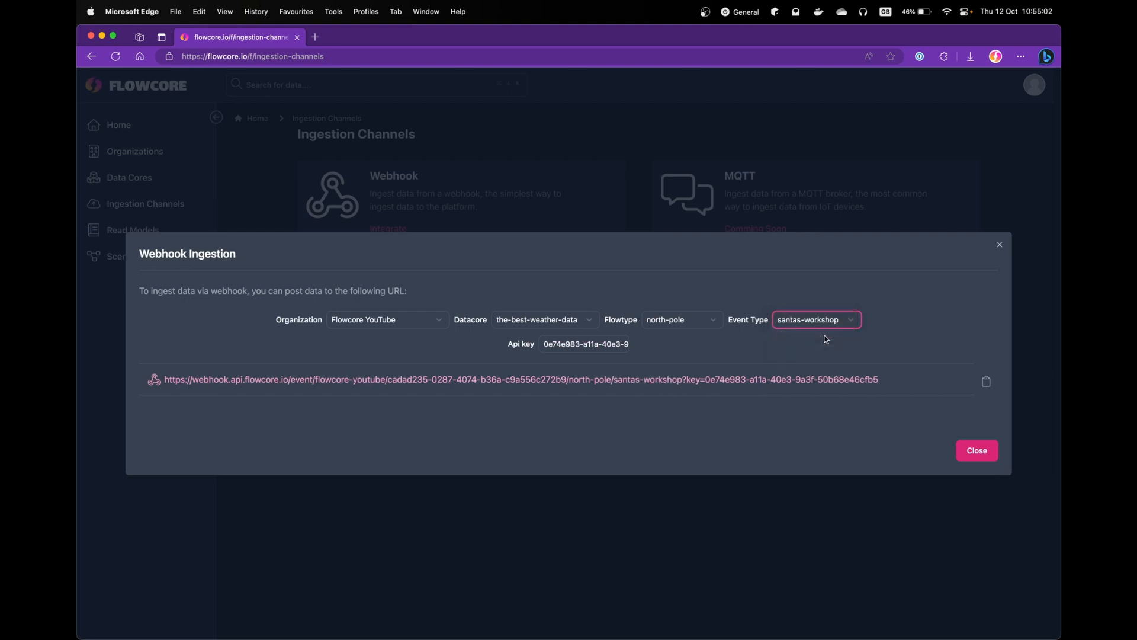
drag(897, 384, 166, 378)
click(166, 378)
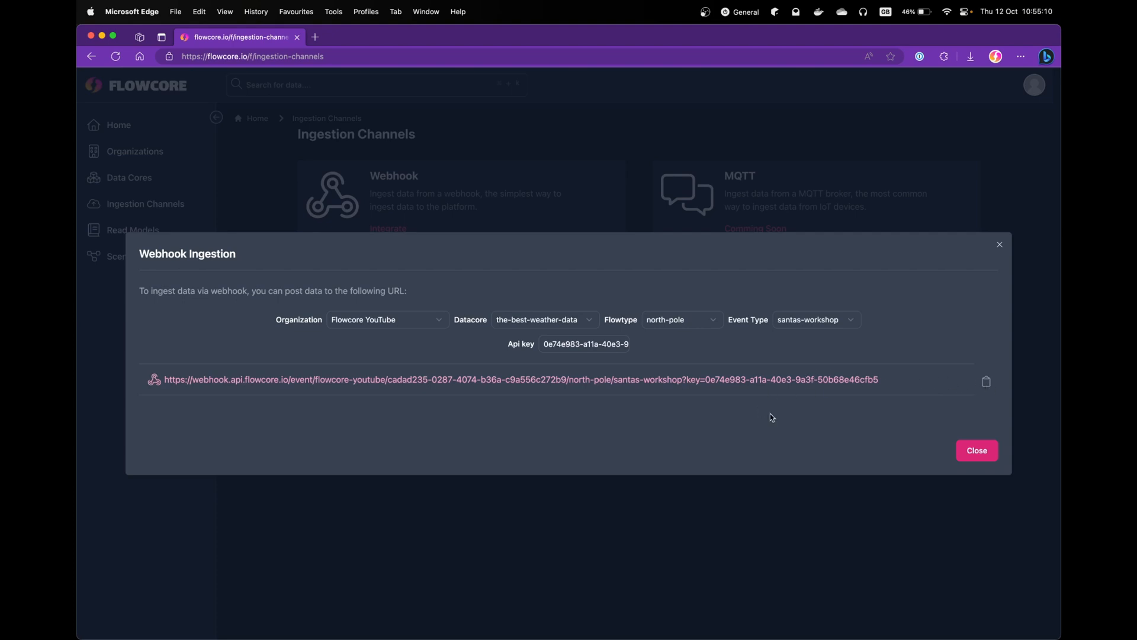
- Close the webhook setup, launch Insomnia and open the User Data.yaml document
click(973, 453)
key(super+space)
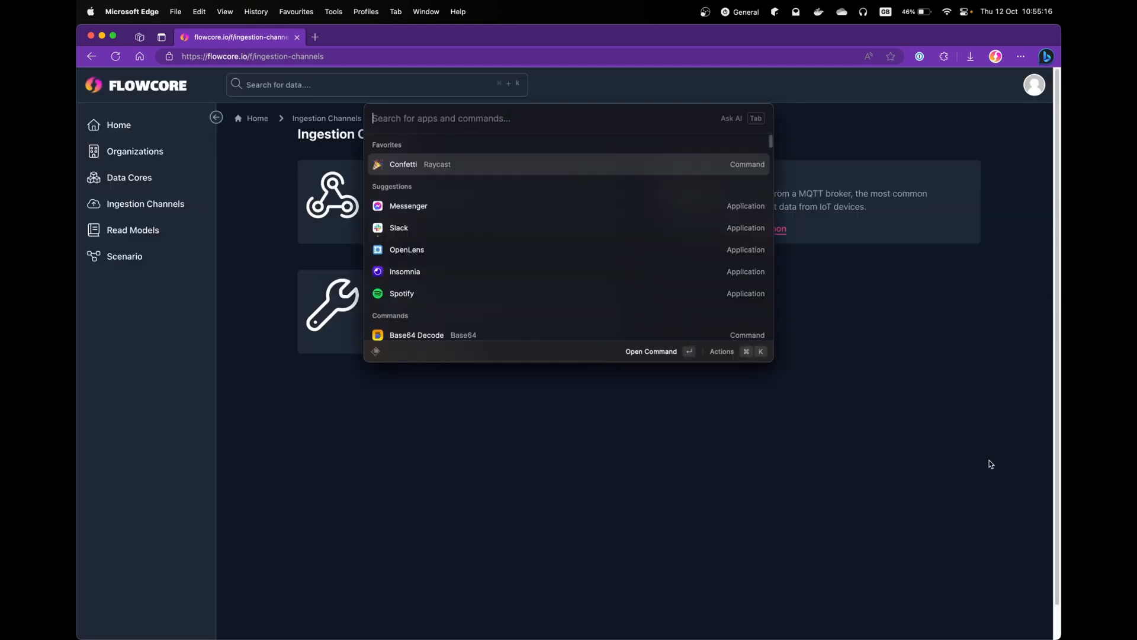
text(insom)
key(Return)
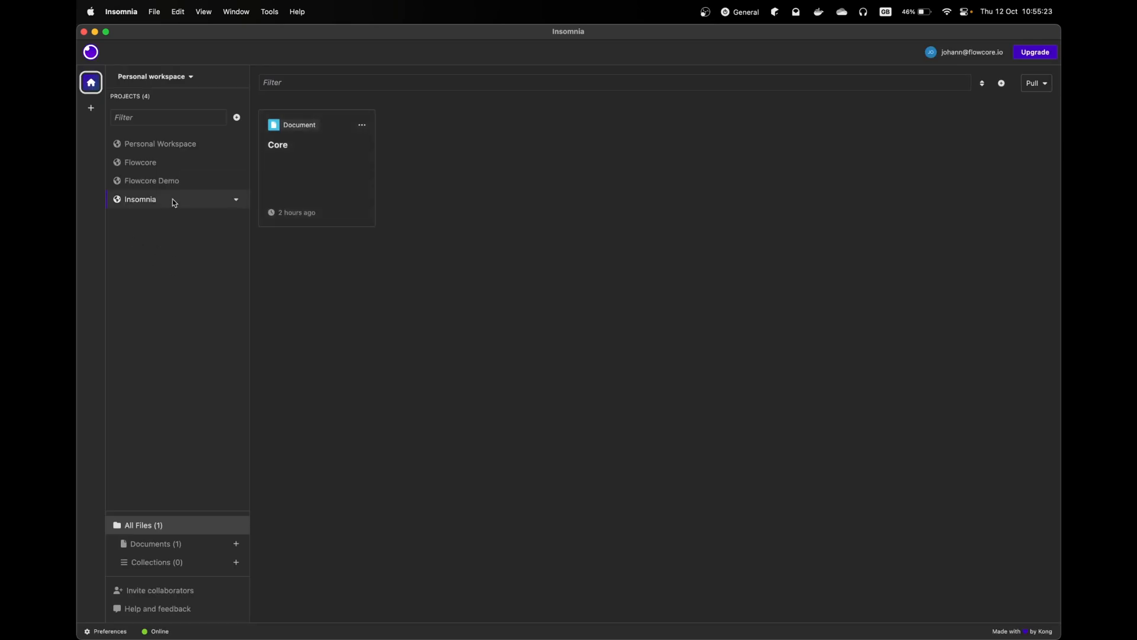
click(169, 180)
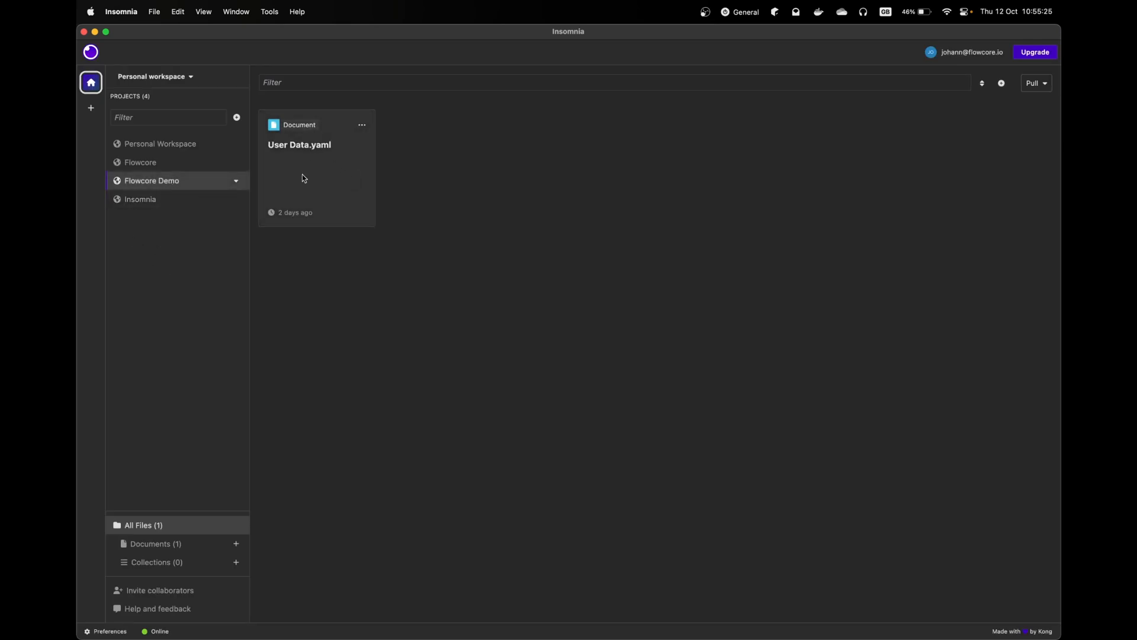
click(305, 175)
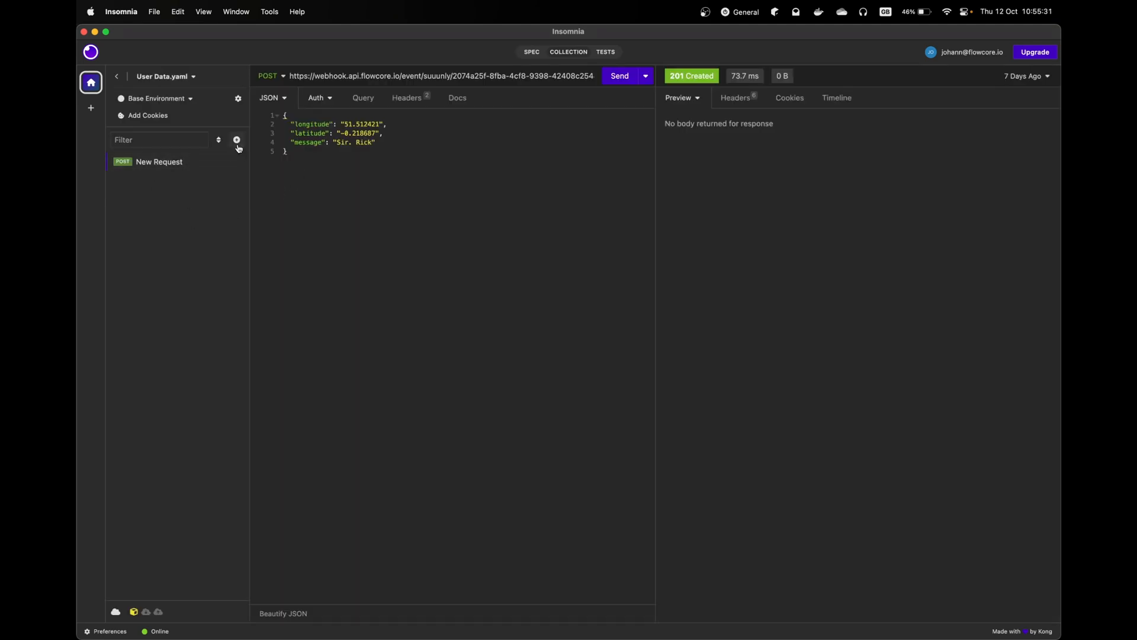
- Add a new POST HTTP request using the pasted webhook URL
click(238, 141)
click(278, 166)
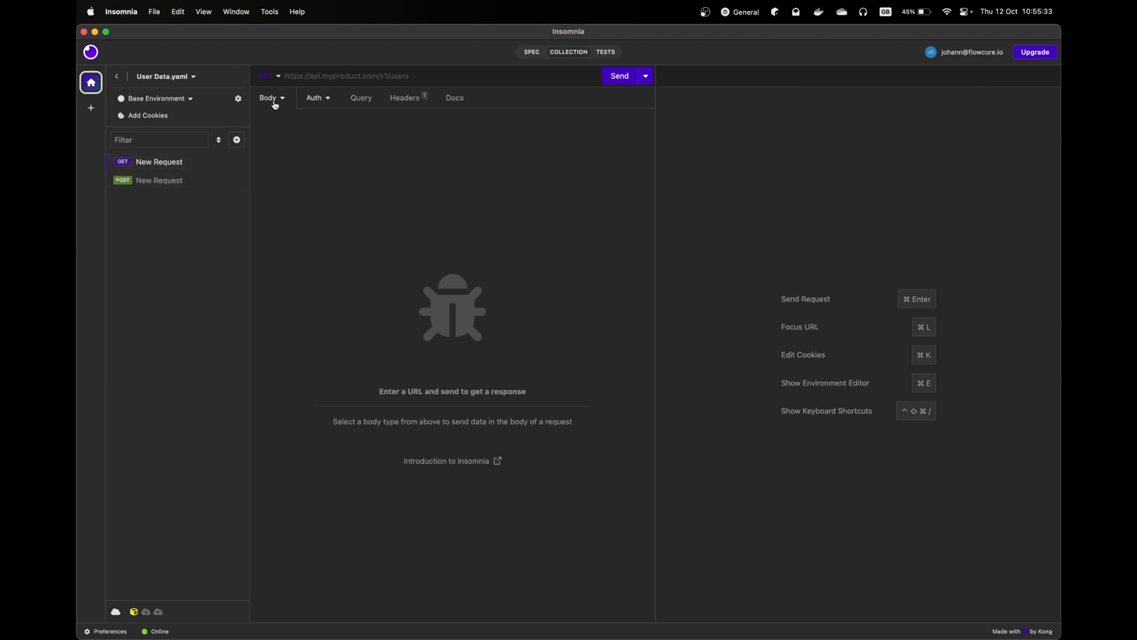
click(277, 76)
click(252, 129)
click(324, 84)
key(super+v)
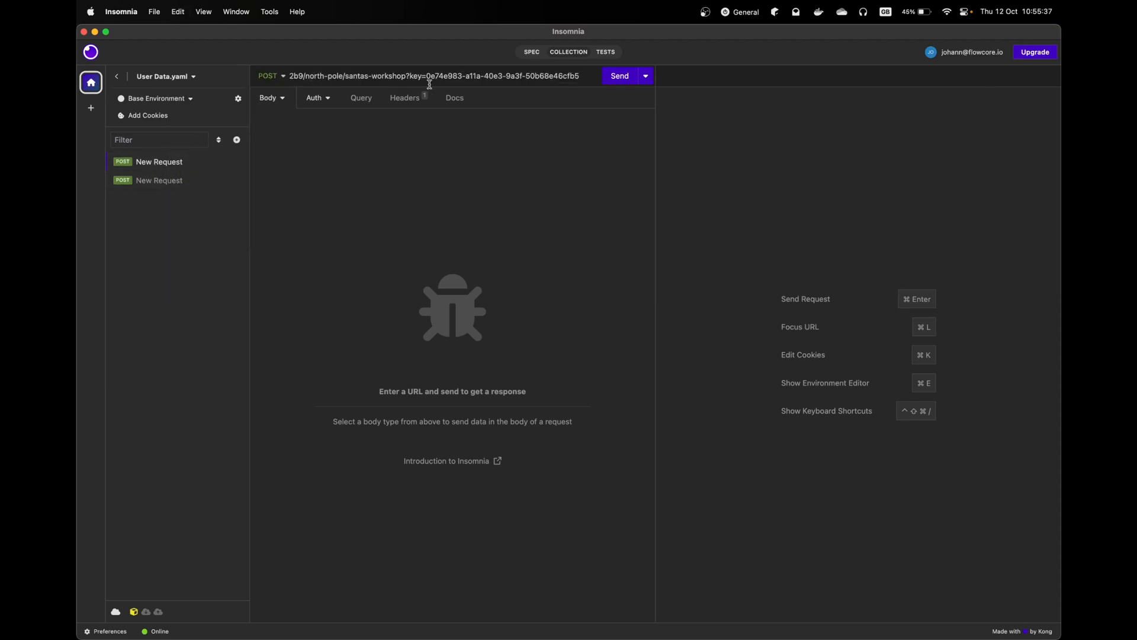
- Give the request a JSON body and enter the temp_c field
click(279, 101)
click(223, 213)
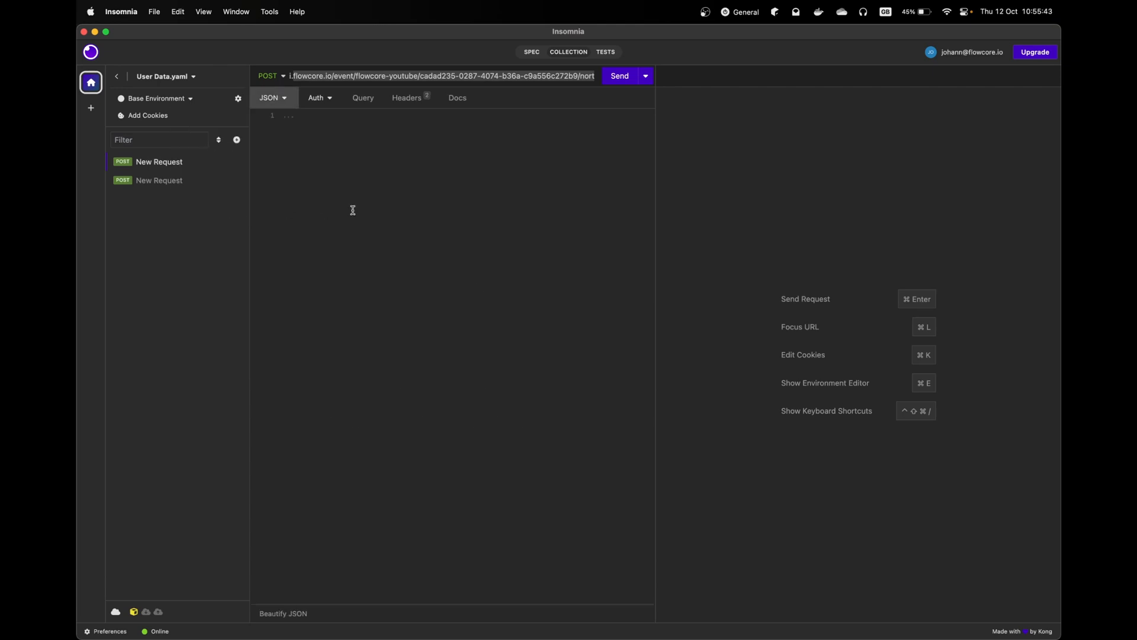
text({)
key(Return)
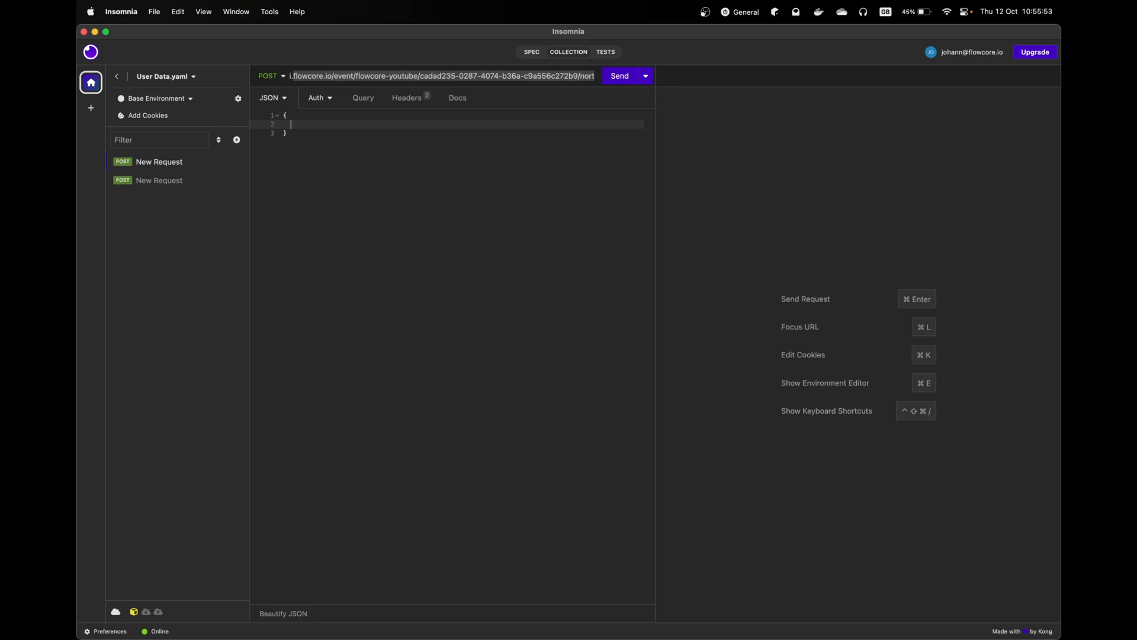
text("temp_c": ")
key(BackSpace)
text(-10,)
key(Return)
- Quote temp_c as "-19" and add wind_speed_mps "3.0" and wind_dir "west"
text(")
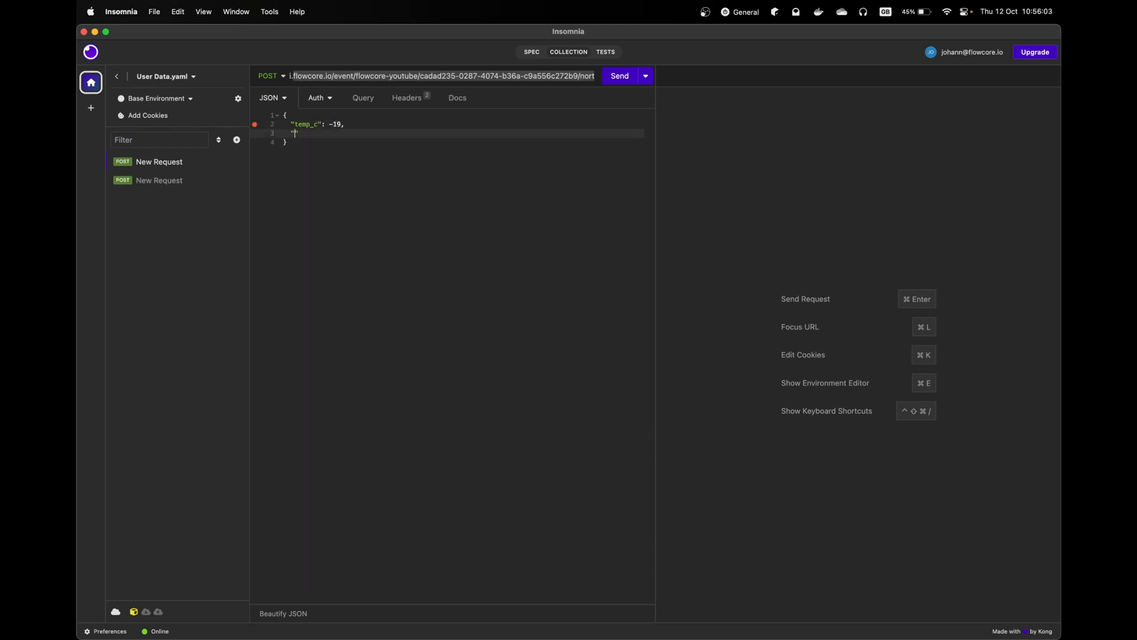
text(")
key(Right)
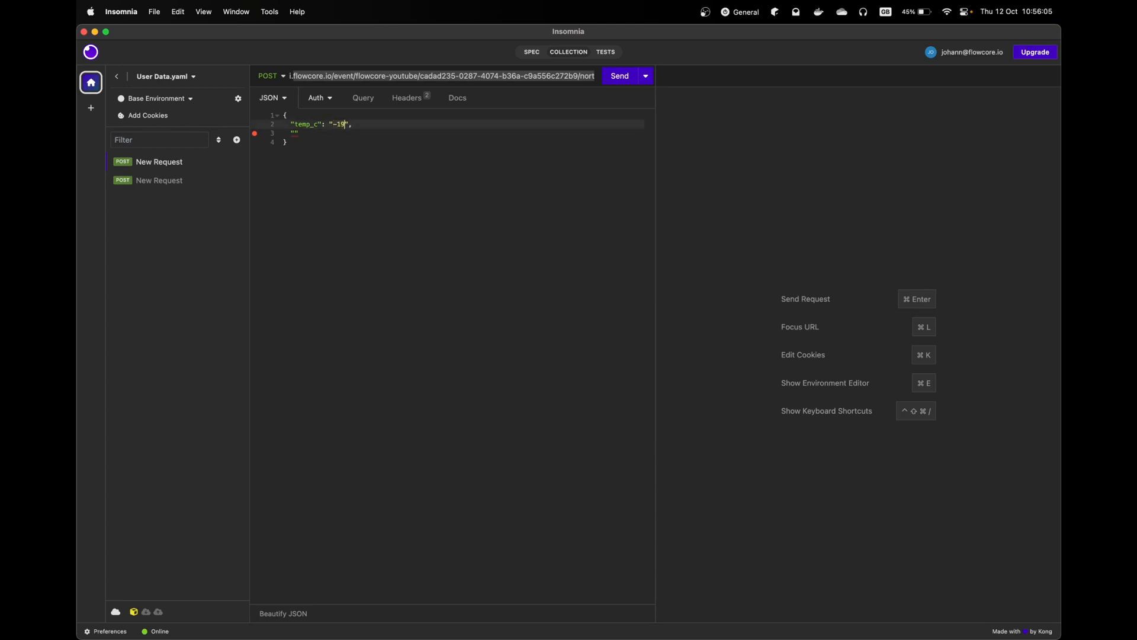
key(Down)
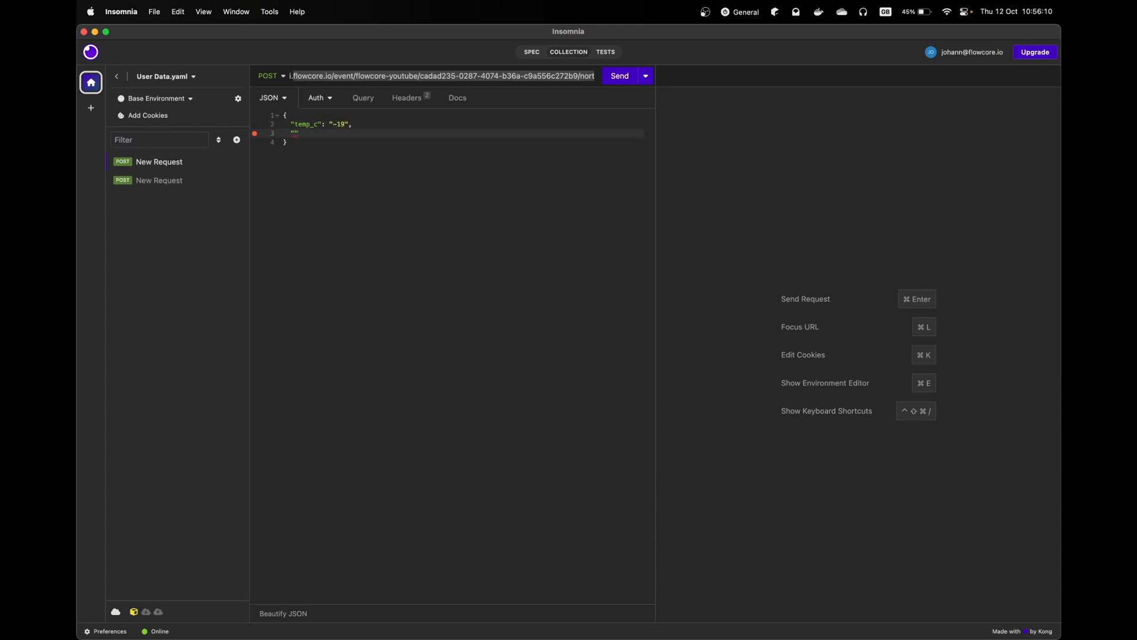
text(WInd_speed_mps": "3.0",)
key(Return)
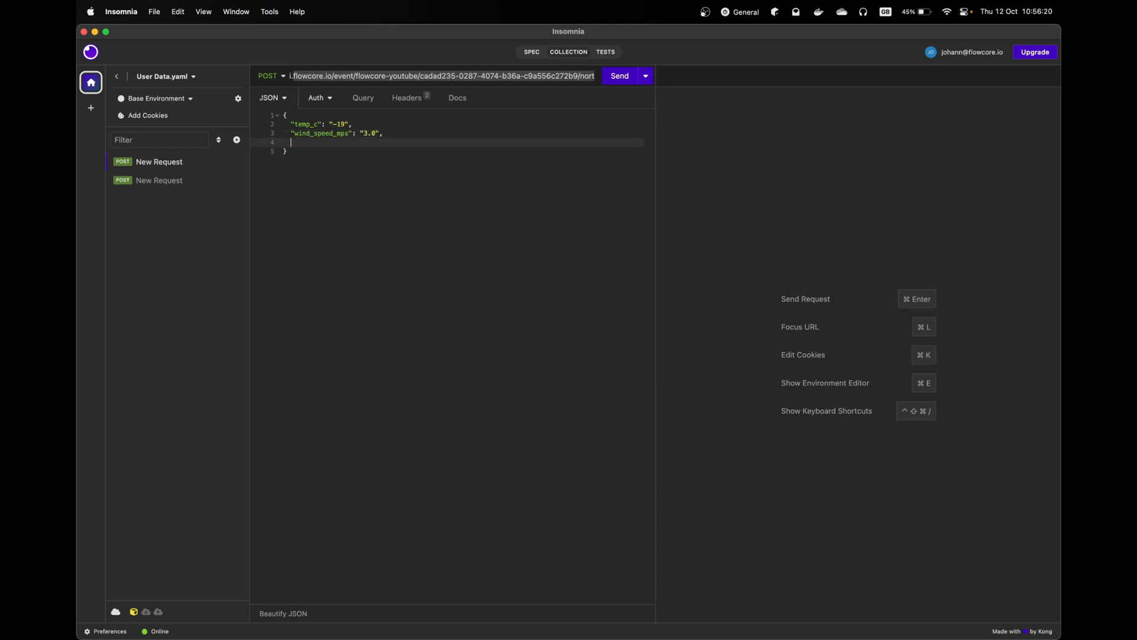
text("wind_dir": "west)
key(Down)
click(398, 140)
key(super+Tab)
click(157, 178)
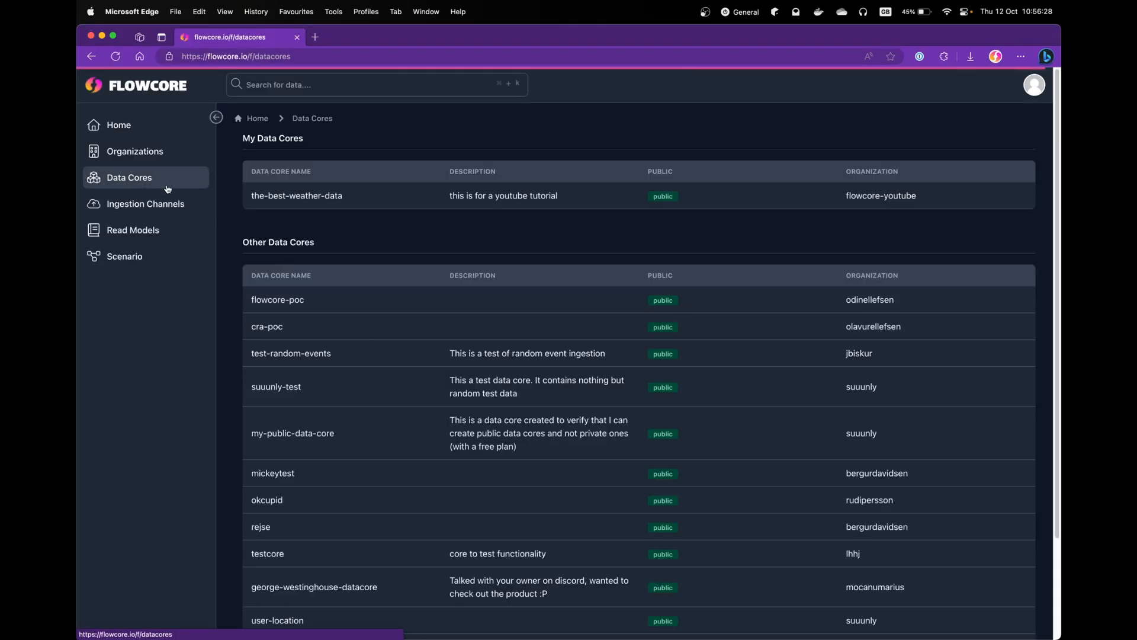
click(312, 199)
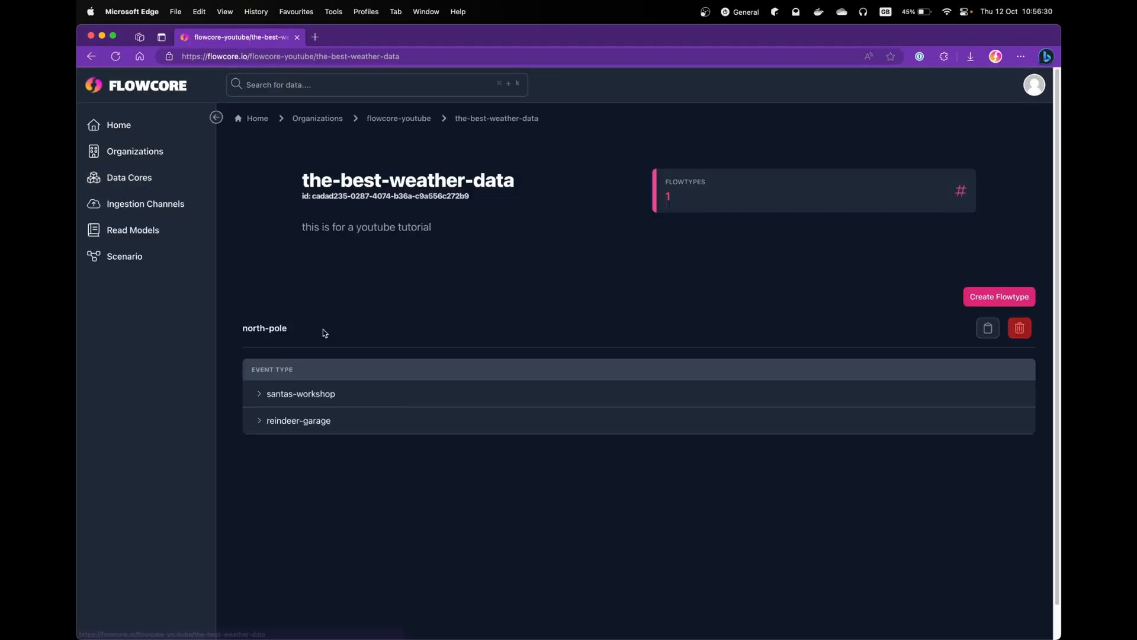
click(255, 394)
key(super+Tab)
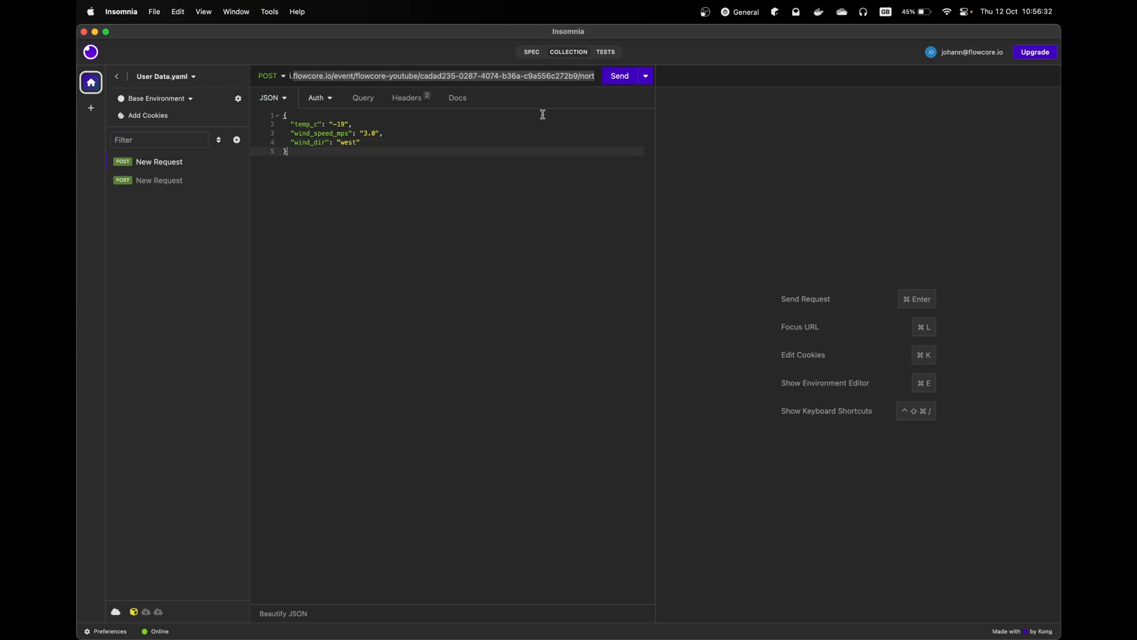
click(619, 80)
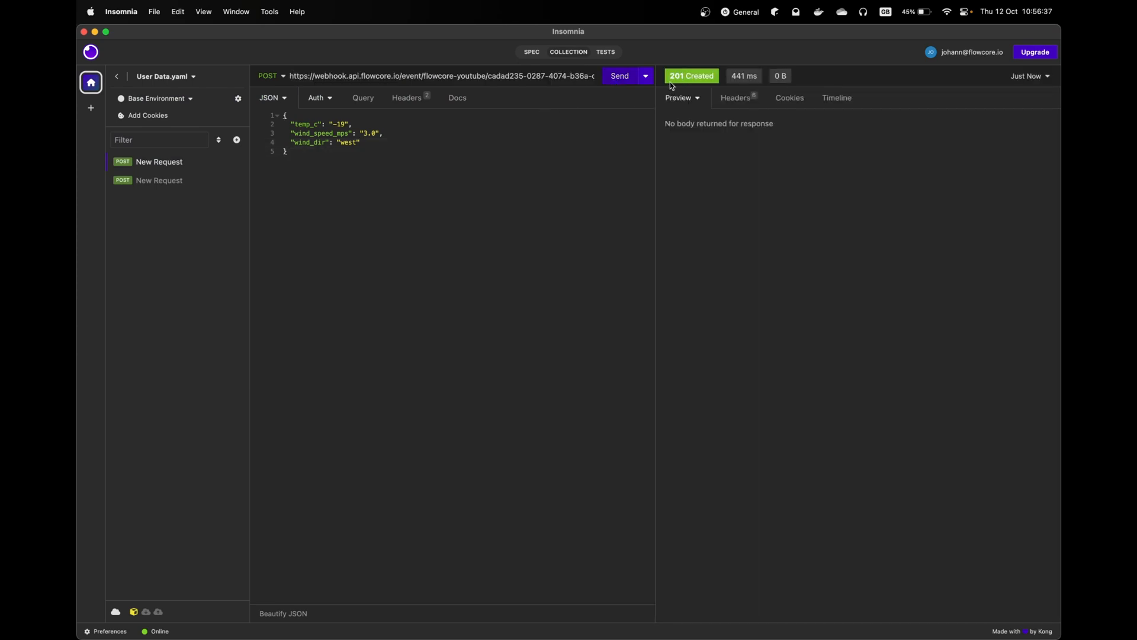
key(super+Tab)
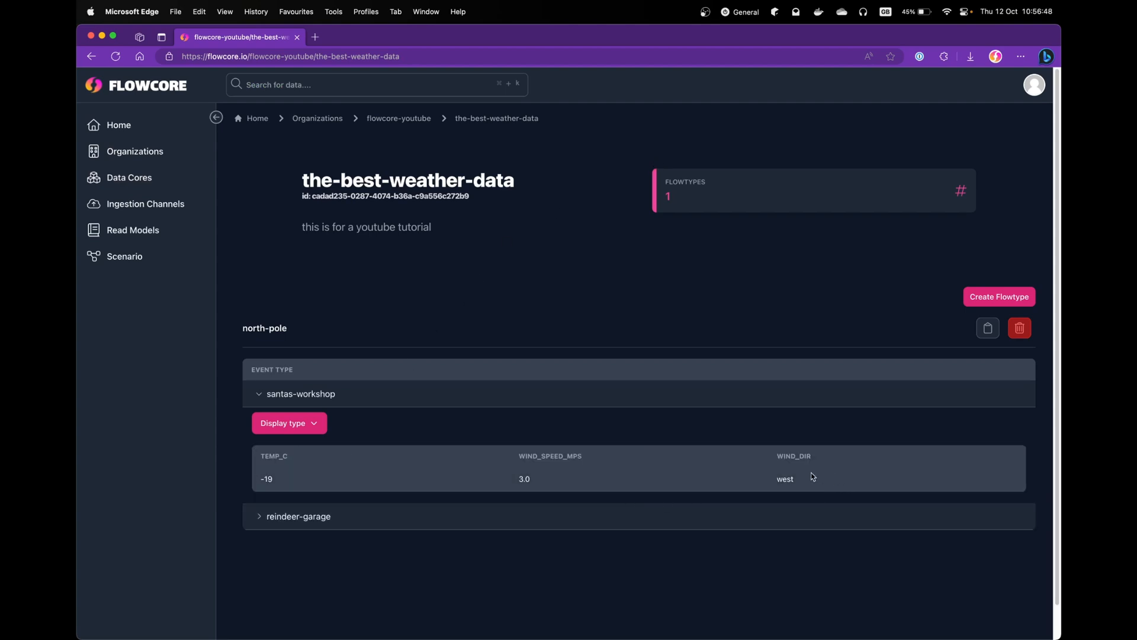
key(super+Tab)
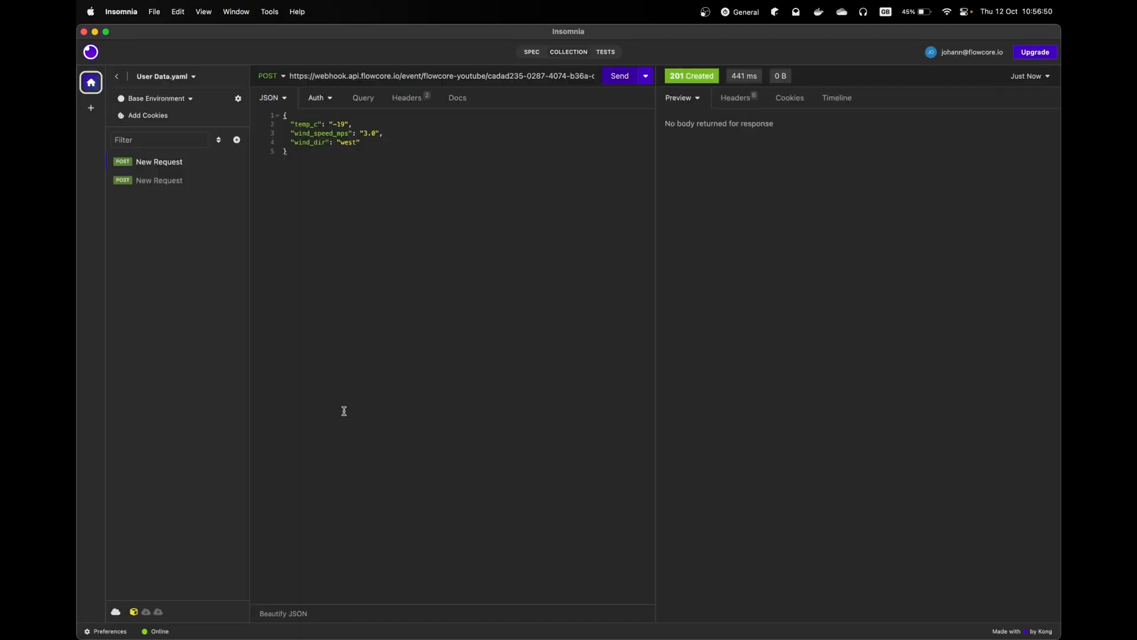
key(super+Tab)
key(super+Tab)
- Send a weather event with temp_c -18, wind speed 3.2 and wind direction west, then check Flowcore
click(346, 124)
key(BackSpace)
text(8)
key(Down)
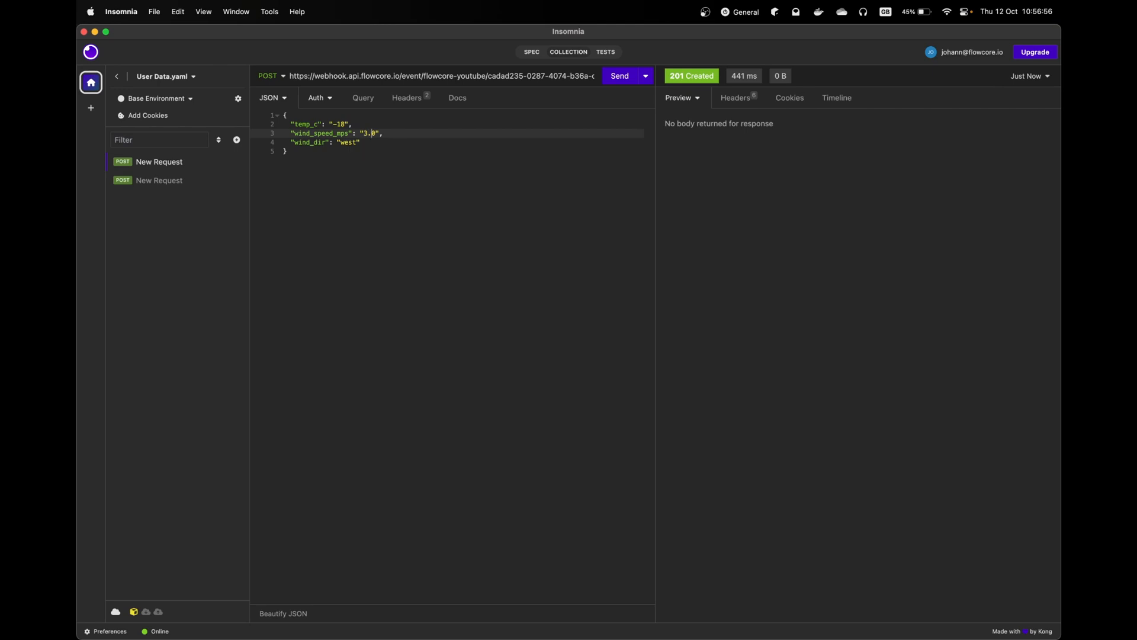
key(Delete)
text(2)
key(Down)
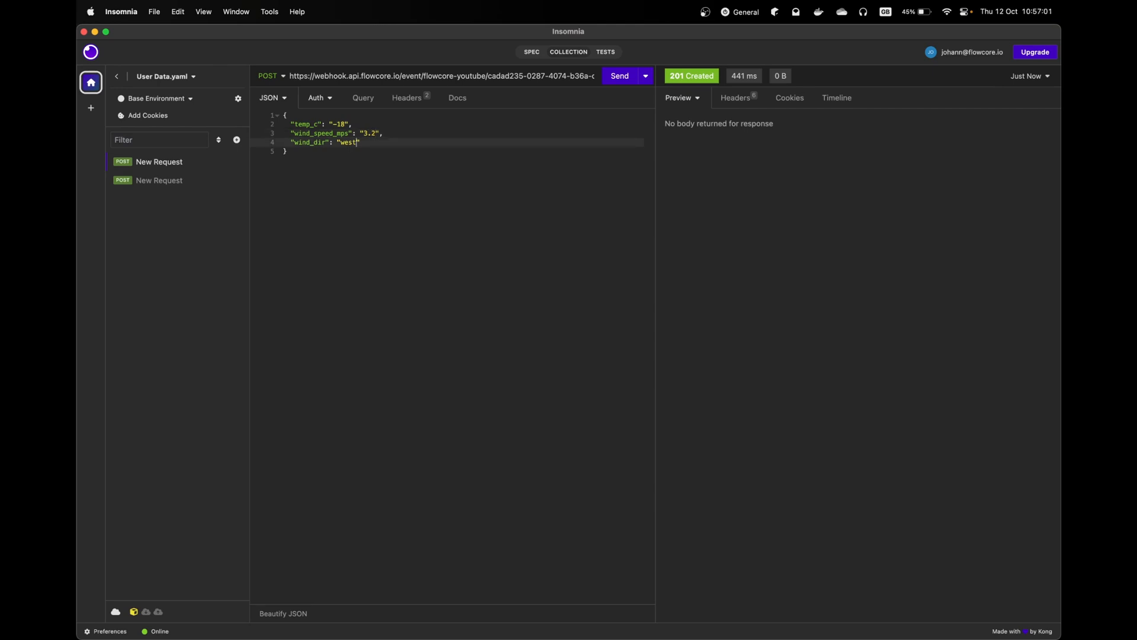
key(super+Return)
key(super+Tab)
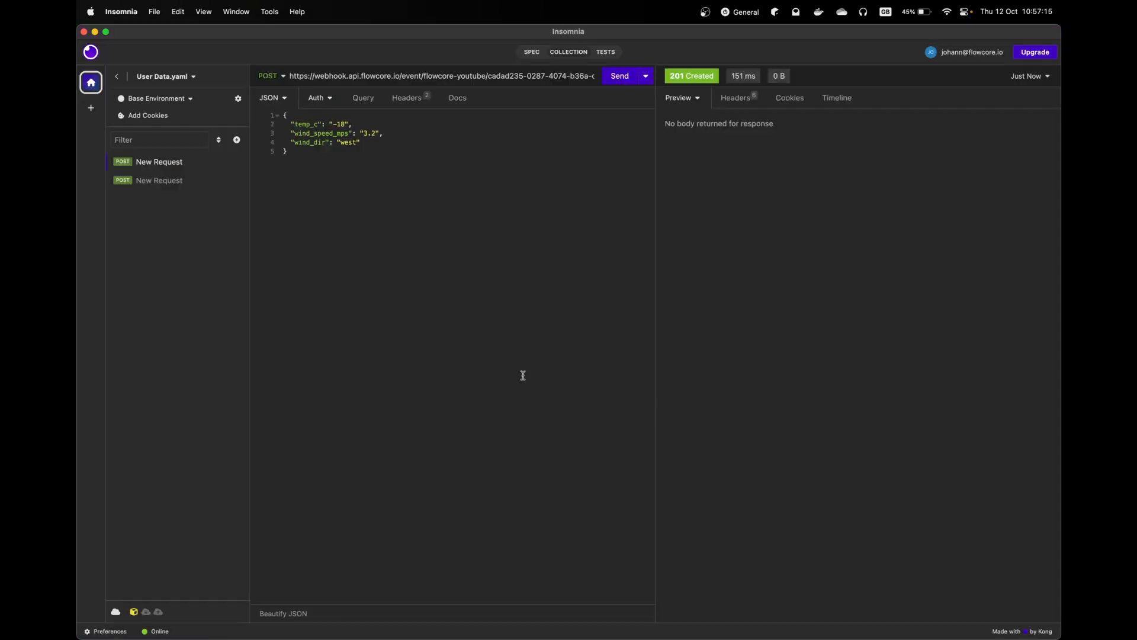
- Change the body to -18.2, 3.5, east, send it, and check the new row in Flowcore
click(344, 142)
key(BackSpace)
text(e)
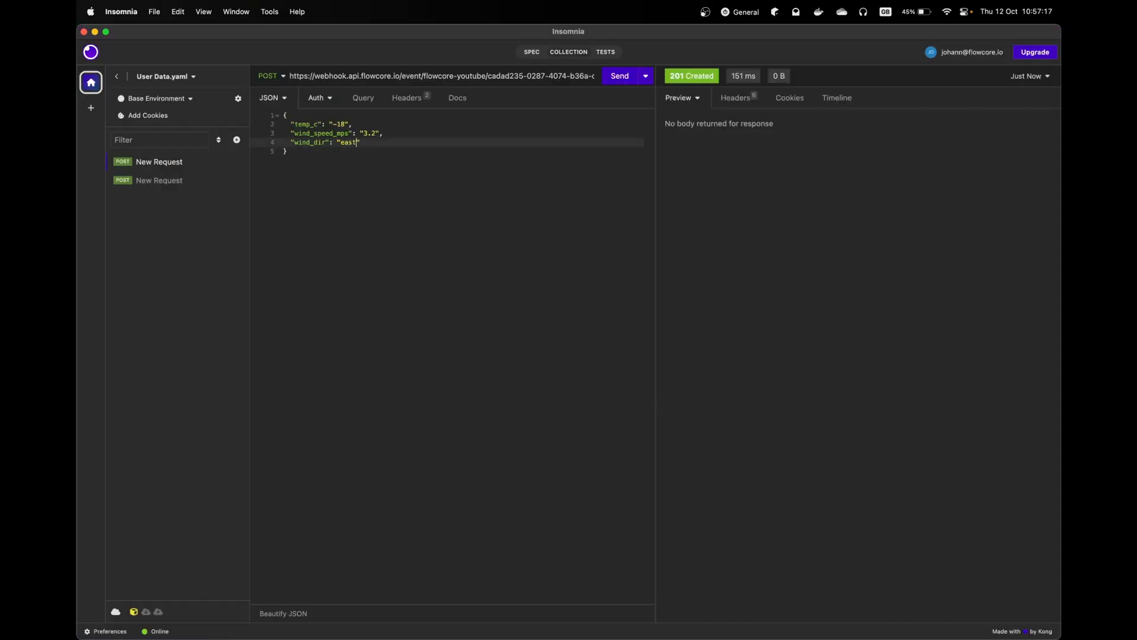
key(Up)
key(Up)
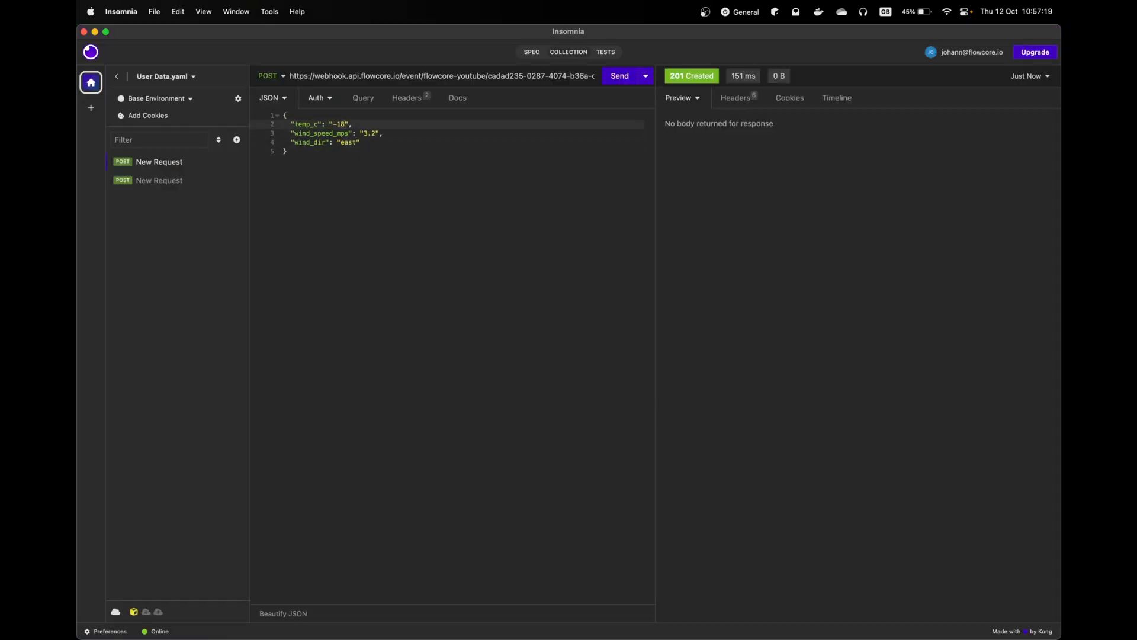
text(.2)
key(Down)
key(Right)
key(Right)
key(Right)
key(Right)
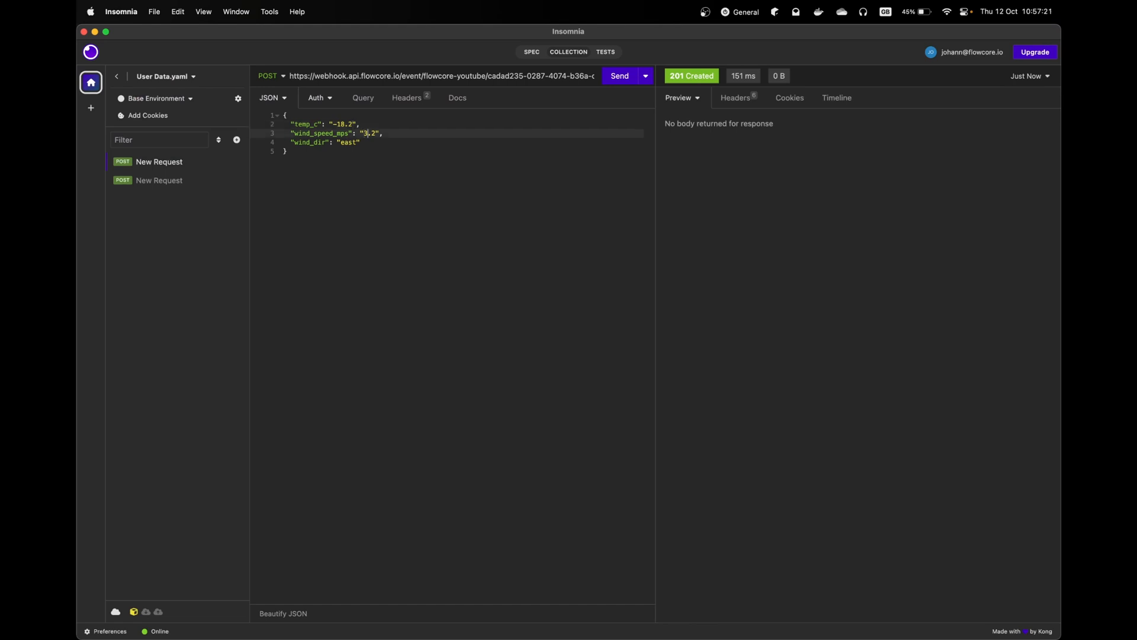
key(shift+Left)
text(5)
key(super+Return)
key(super+Tab)
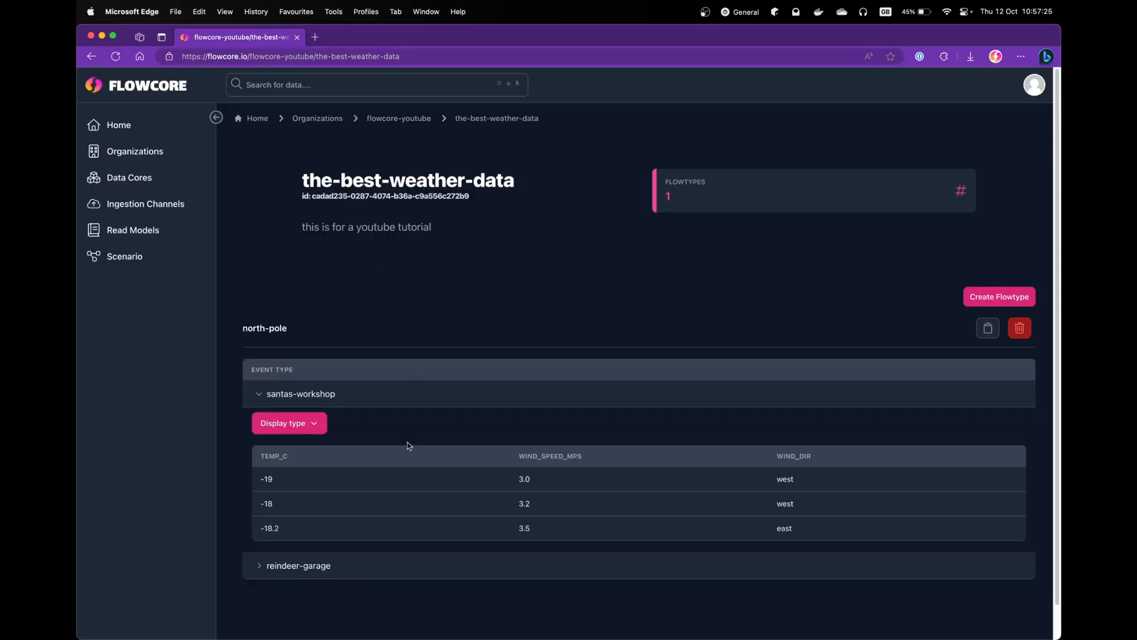
key(super+Tab)
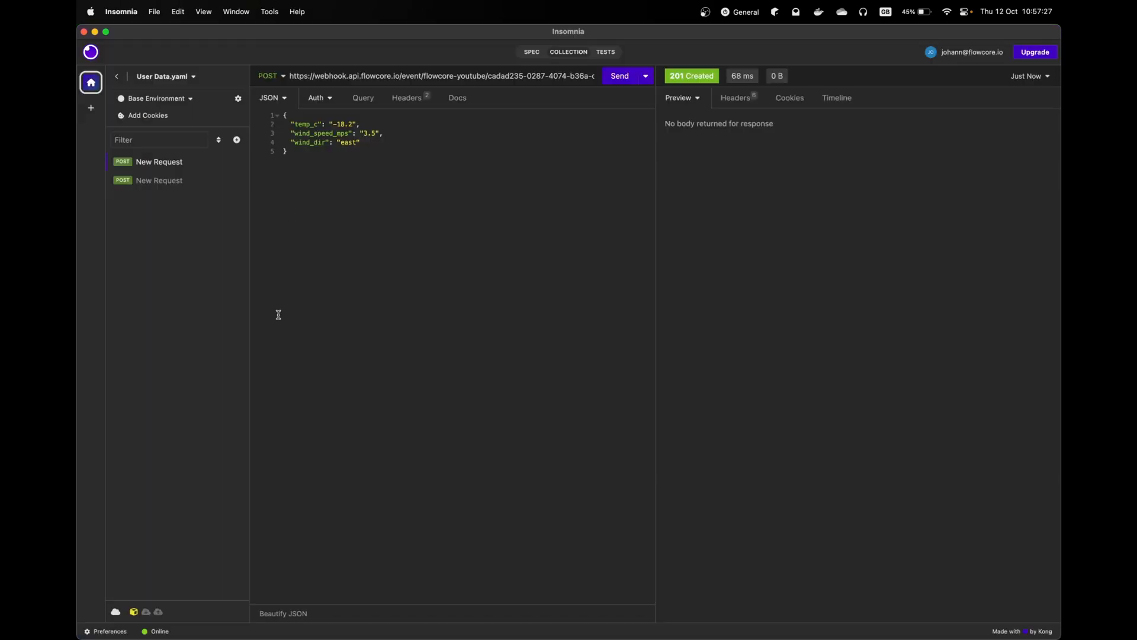
- Change the event type in the webhook URL from santas-workshop to reindeer-garage
click(438, 76)
key(Right)
key(Right)
key(Right)
key(Right)
key(Right)
key(super+Right)
key(alt+Left)
key(alt+Left)
key(alt+Left)
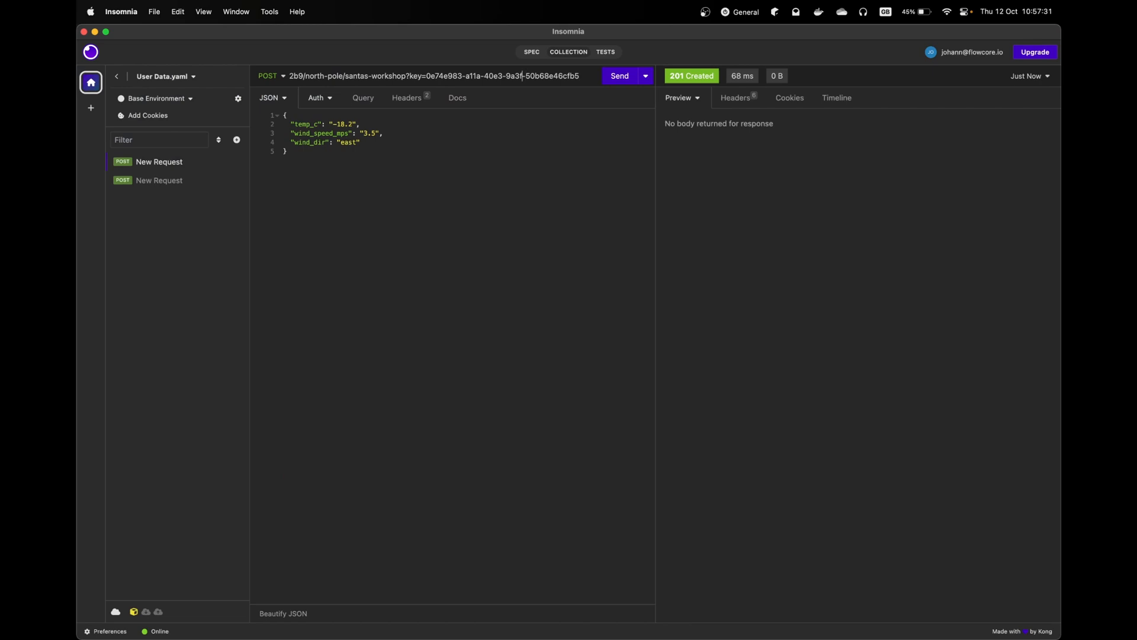
key(super+Tab)
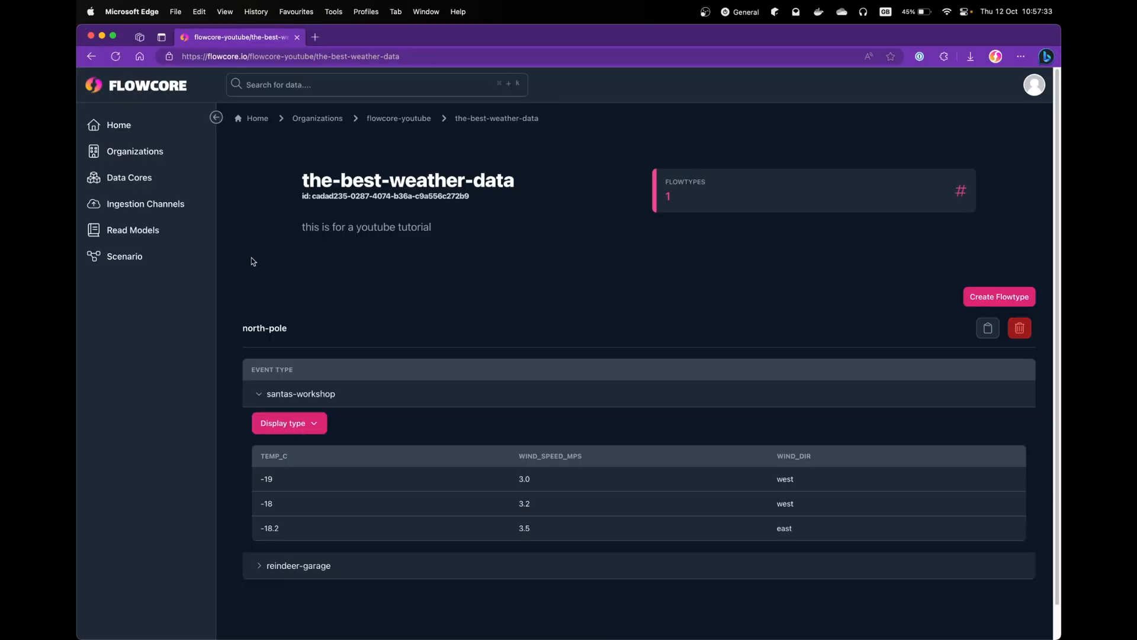
key(super+Tab)
key(Left)
key(shift+alt+Left)
key(shift+alt+Left)
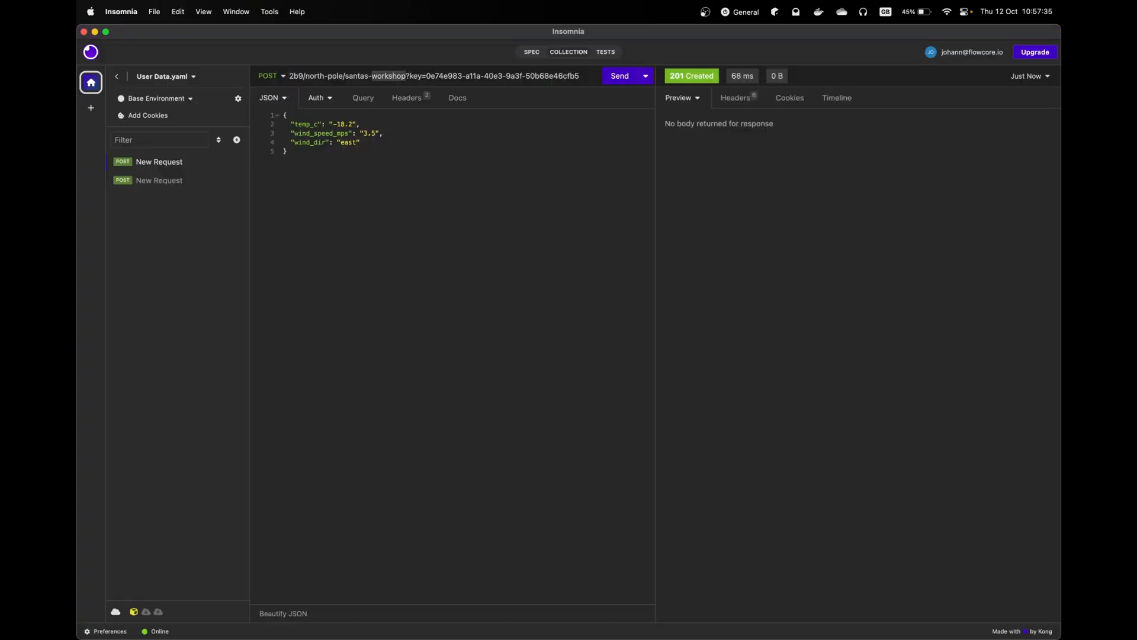
text(rend)
key(BackSpace)
key(BackSpace)
text(indeer-g)
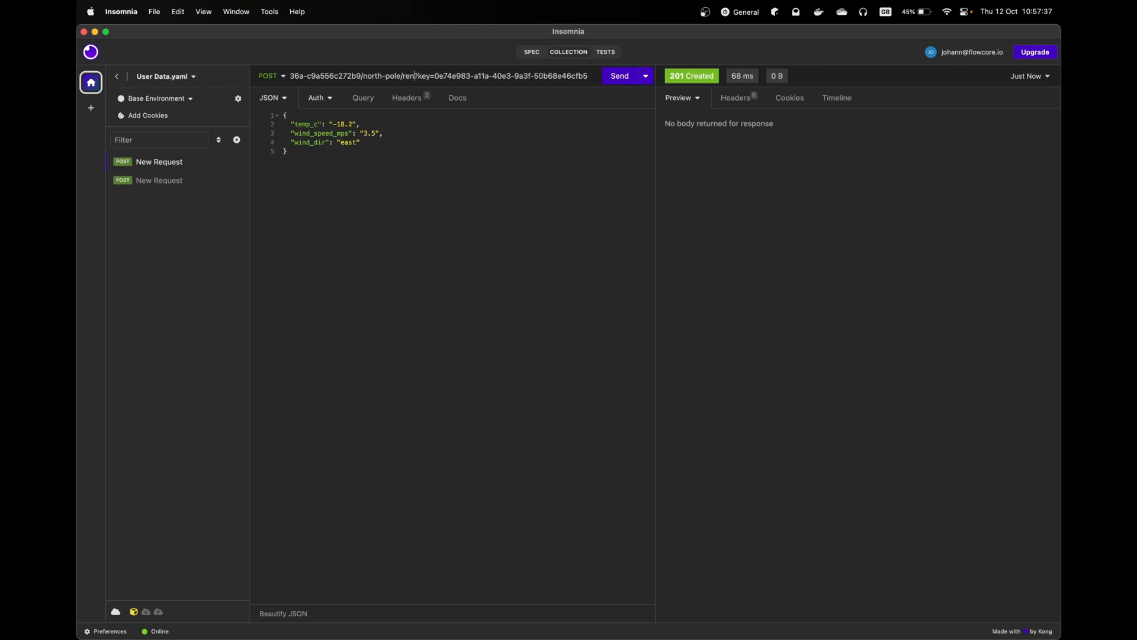
text(arage)
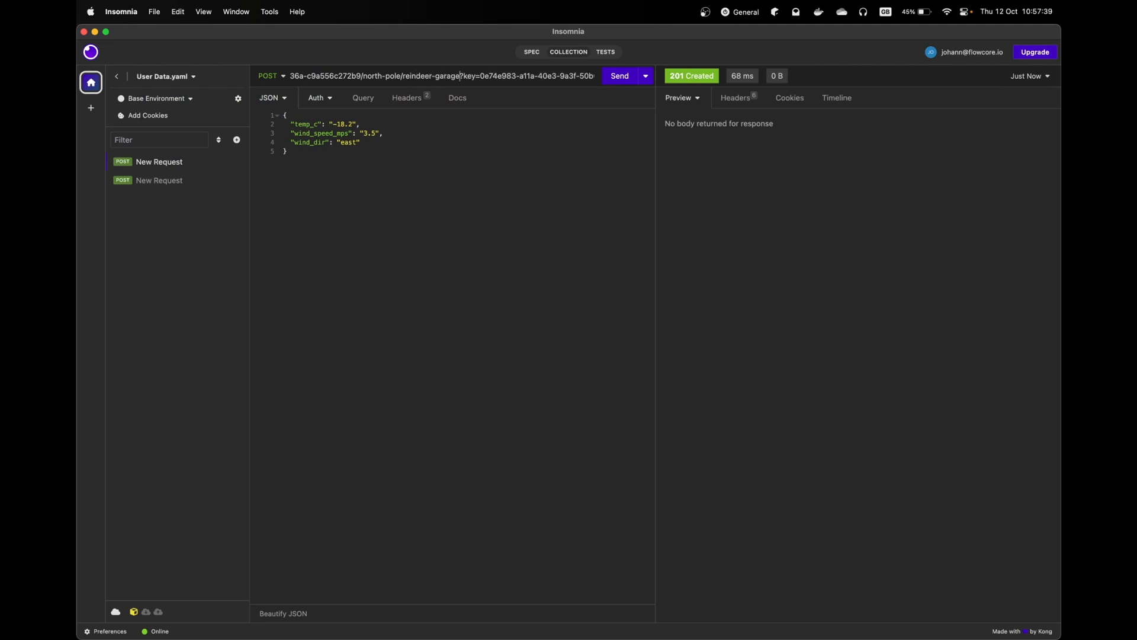
- Send the -18.2, 3.5, east event to reindeer-garage and view its table in Flowcore
key(Return)
key(super+Tab)
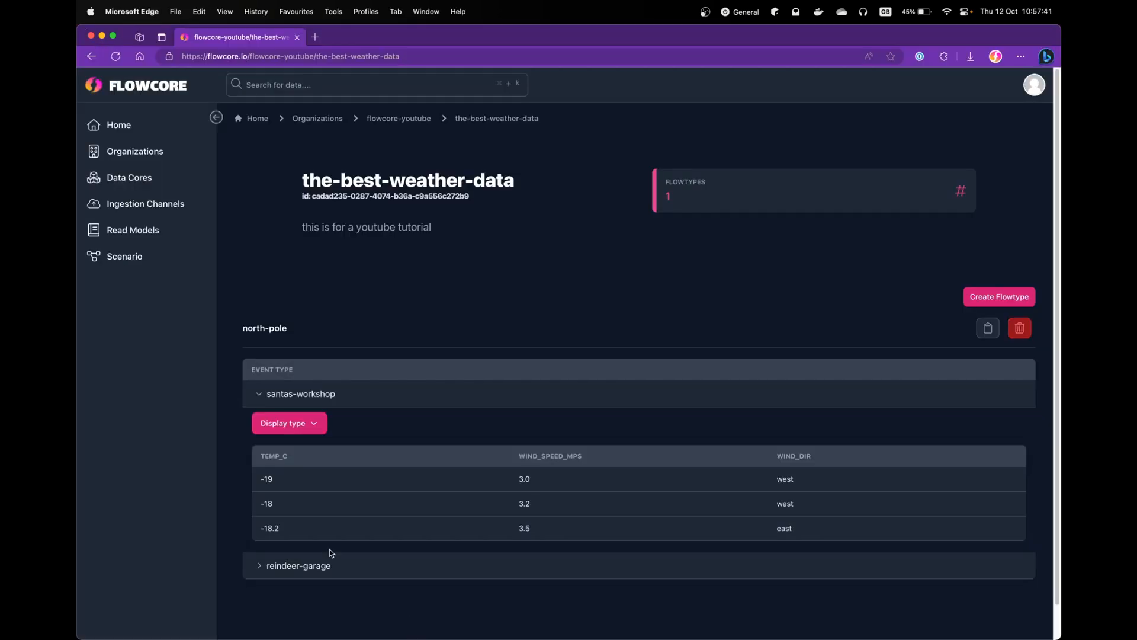
click(250, 559)
scroll(328, 566, down, 2)
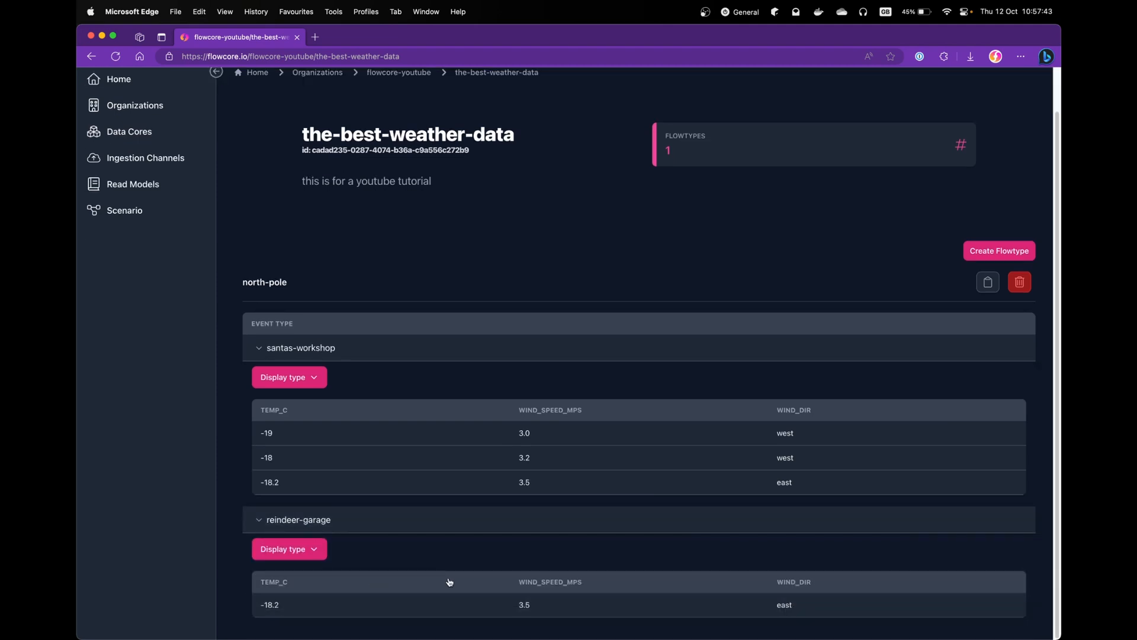
key(super+Tab)
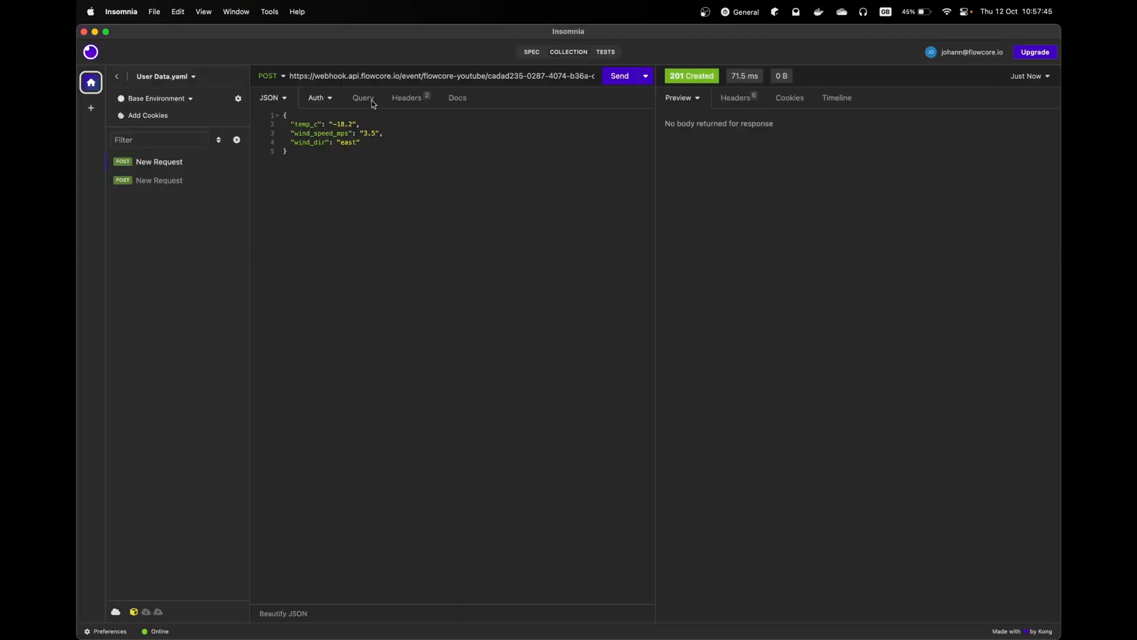
- Review the full webhook URL in Insomnia before returning to Flowcore
click(487, 77)
key(super+Right)
key(super+Left)
key(super+Right)
key(super+Tab)
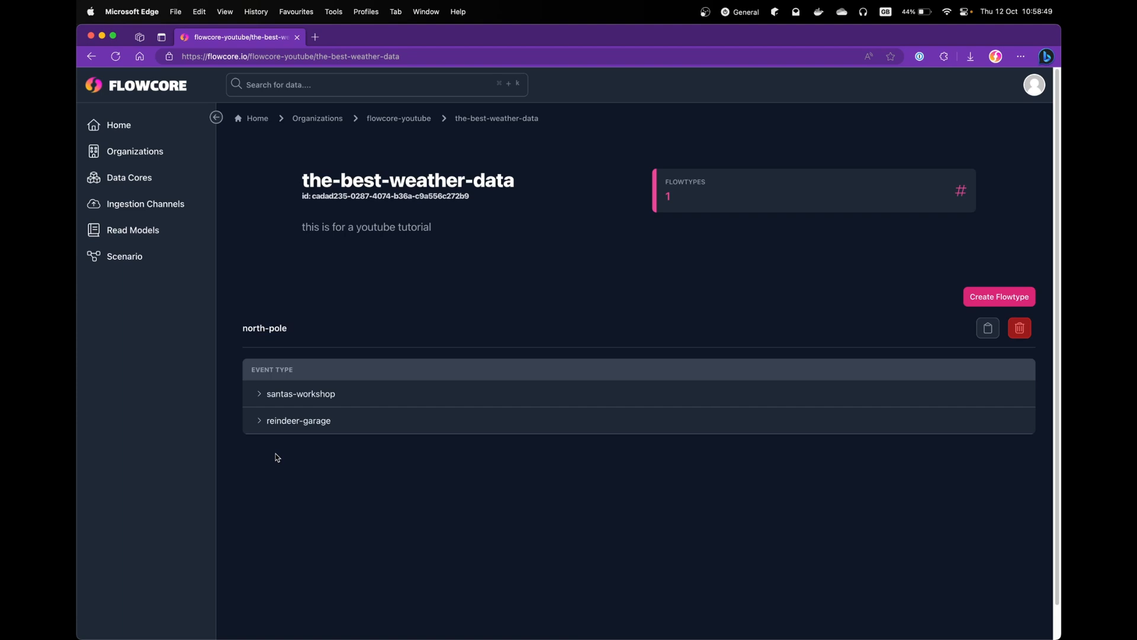
key(super+Tab)
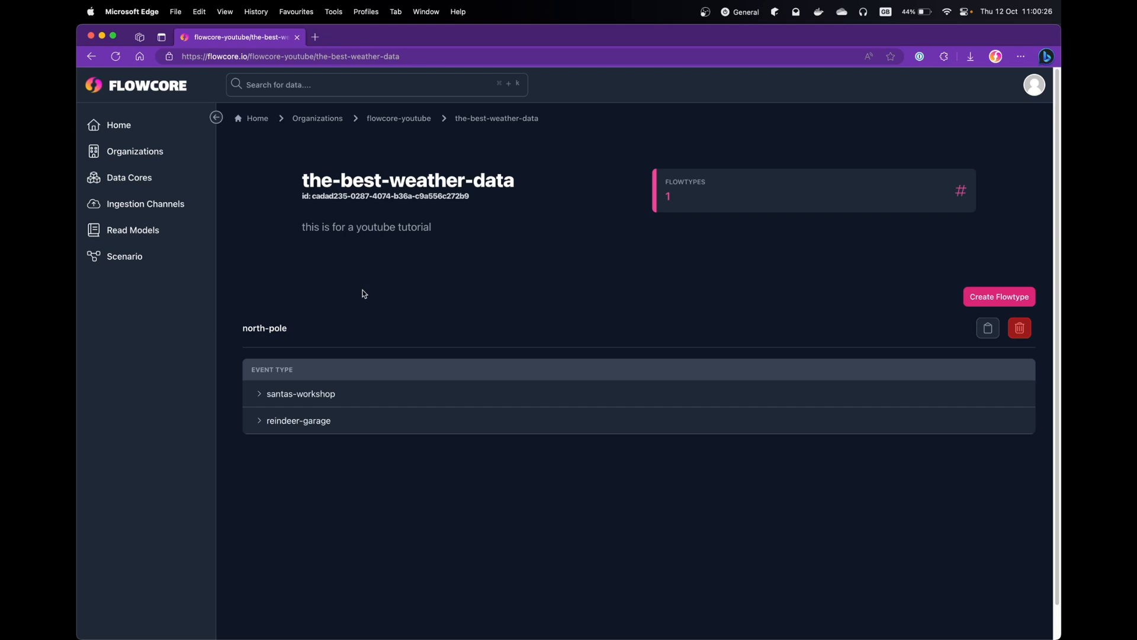
- Expand the reindeer-garage and santas-workshop tables to confirm their one and three events, then collapse them
click(257, 422)
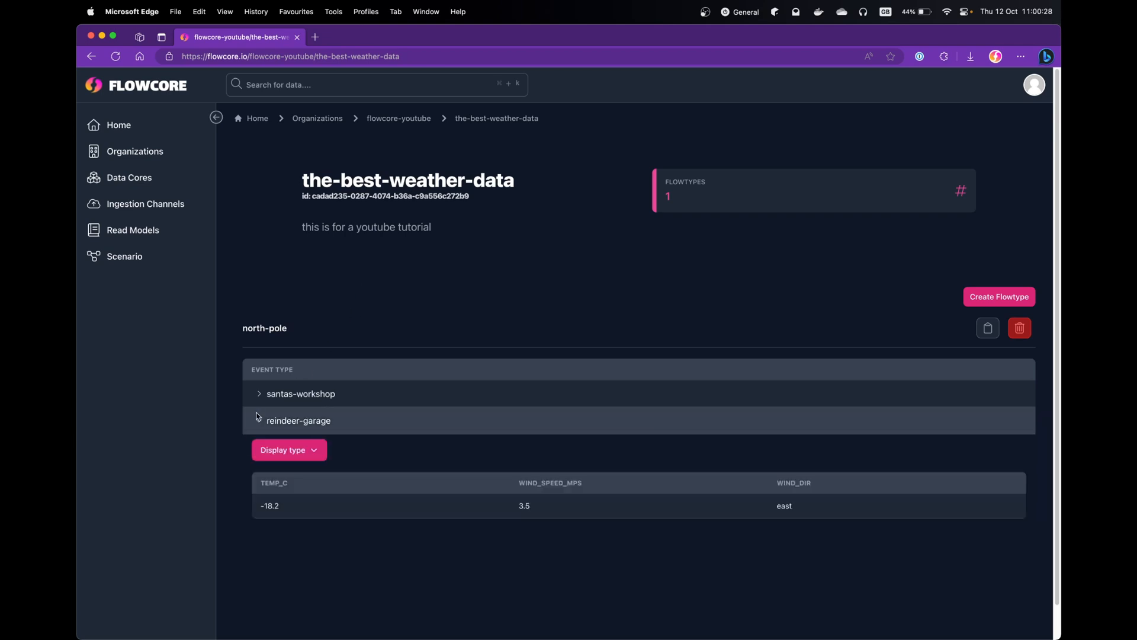
click(256, 392)
scroll(389, 431, down, 2)
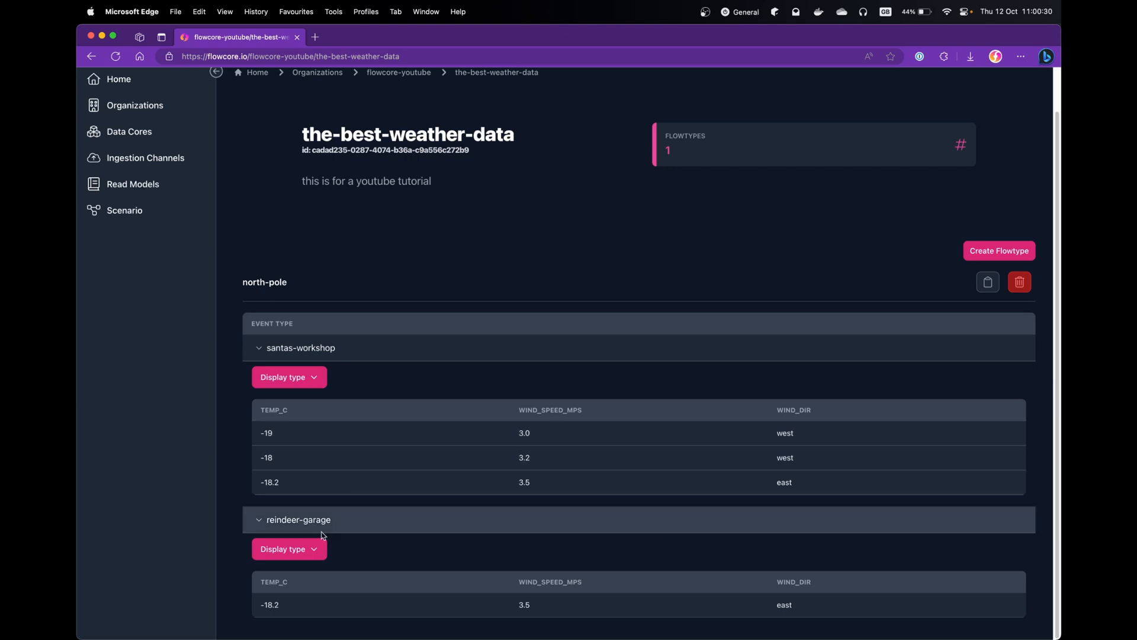
click(264, 520)
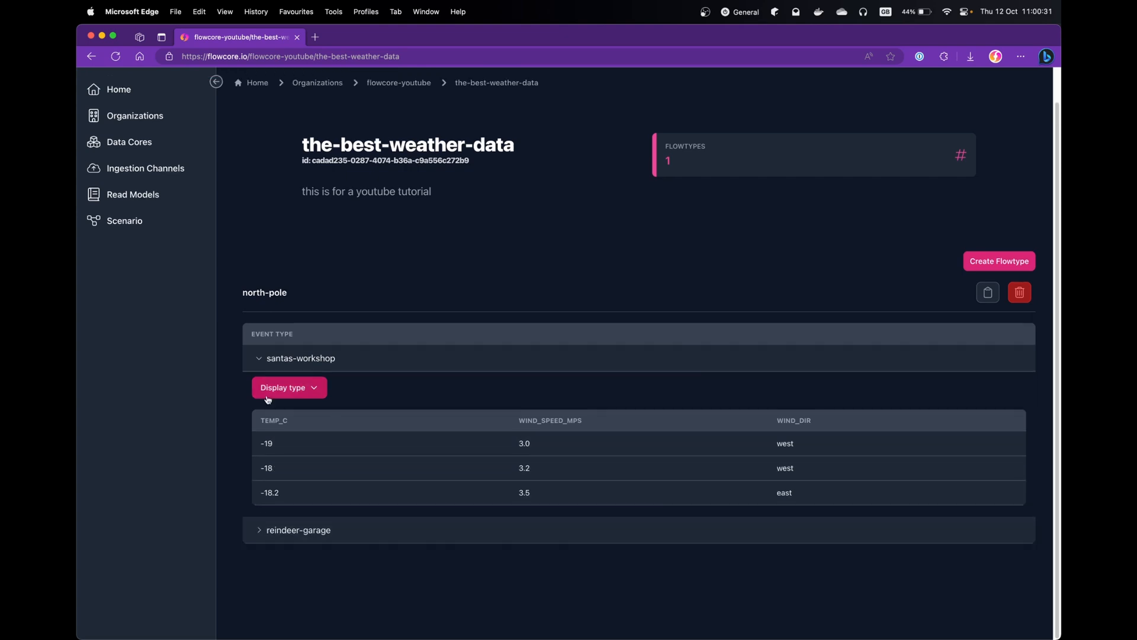
click(261, 359)
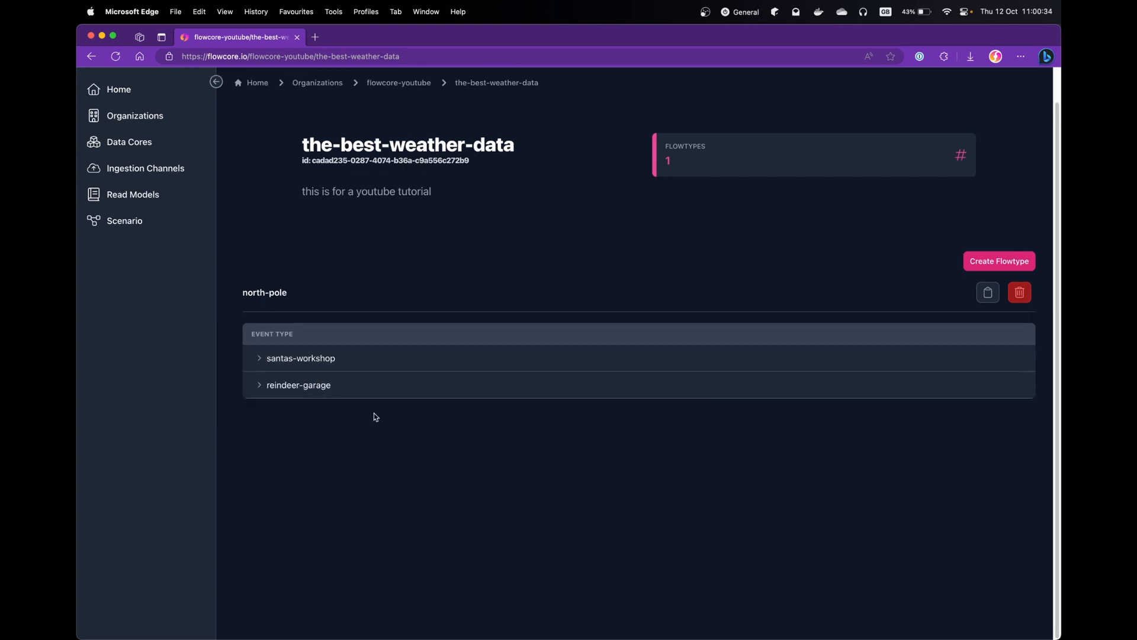